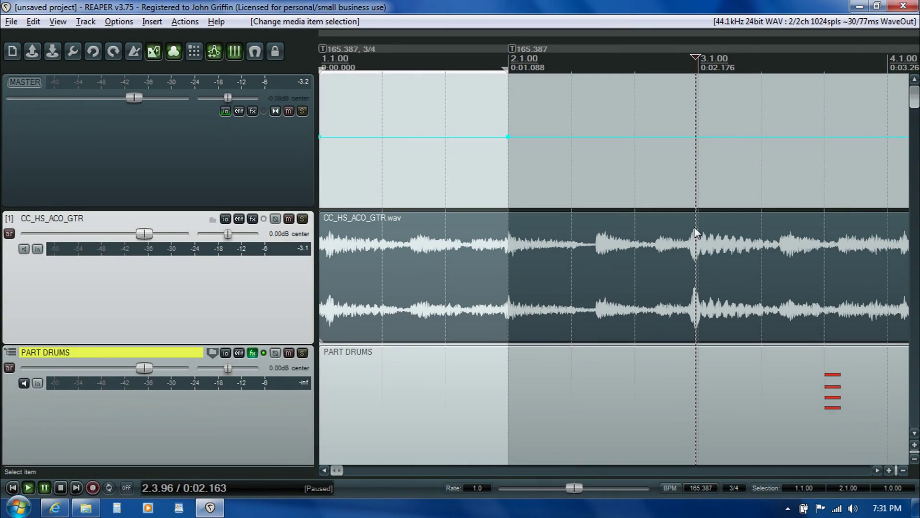
- Place the edit cursor on the guitar transient at about 0:02.163 and create measure 2 from the span ending there
click(695, 229)
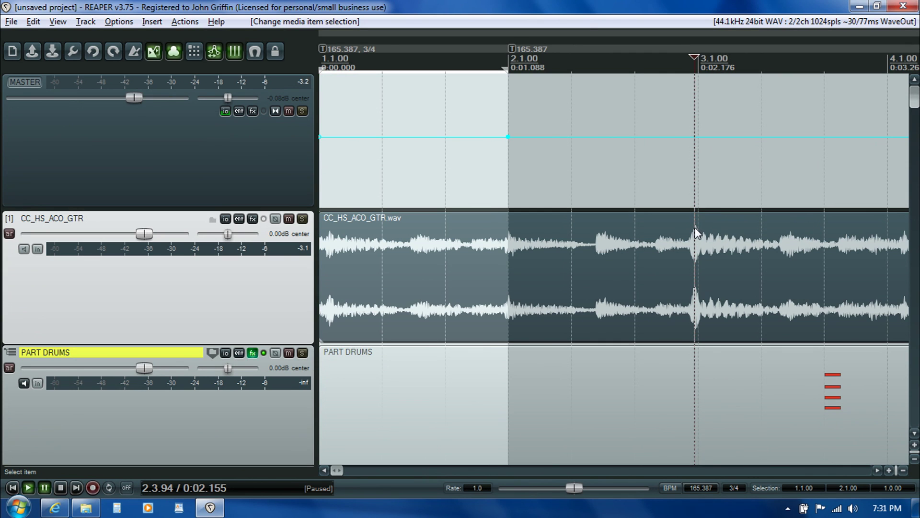
click(697, 229)
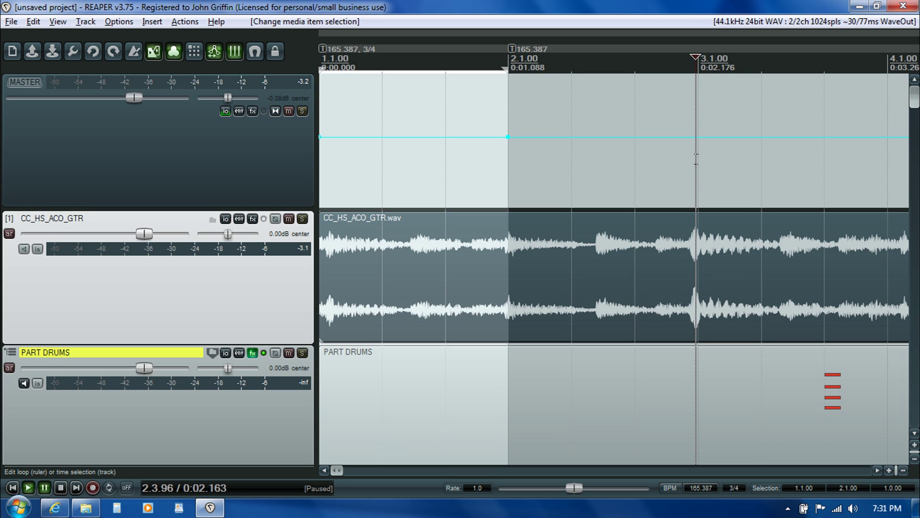
key(shift+m)
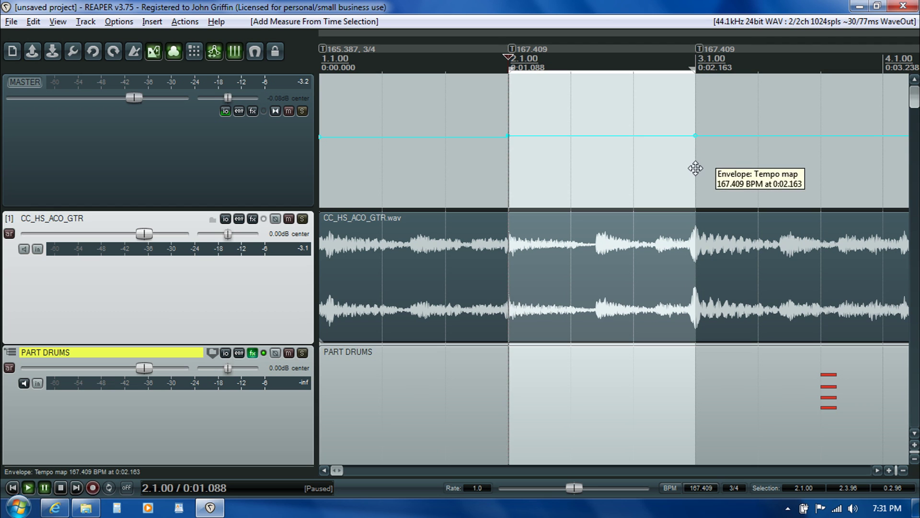
click(699, 232)
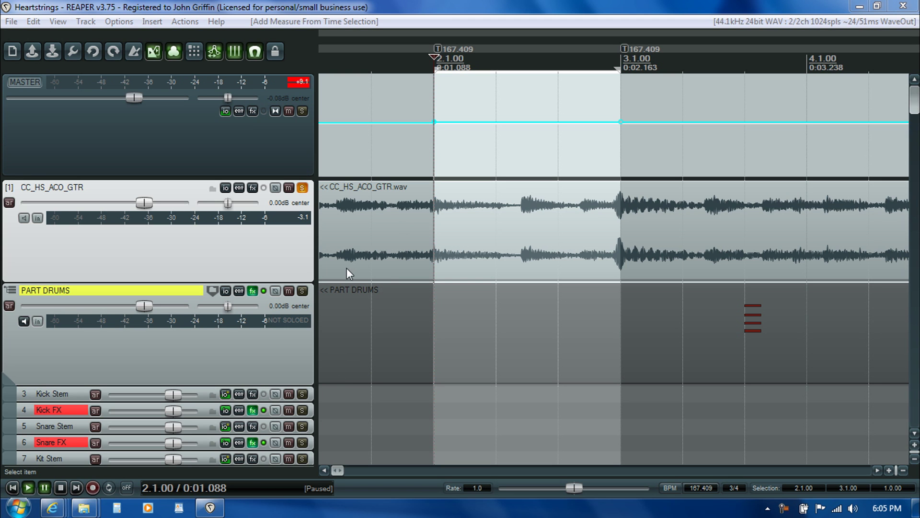
- Move the CC_HS_ACO_GTR track below the Trks FX track, directly above CC_HS_KIT_MIX
click(914, 458)
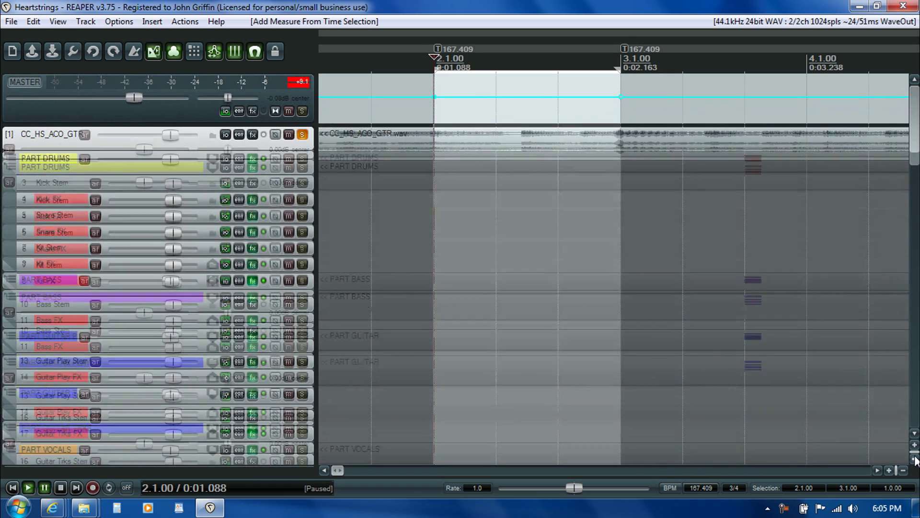
click(914, 459)
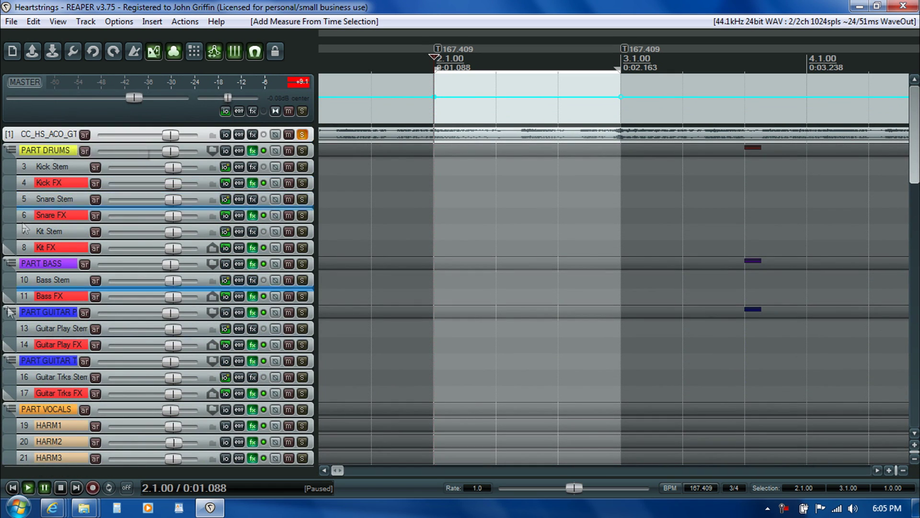
scroll(39, 139, down, 5)
scroll(38, 139, down, 10)
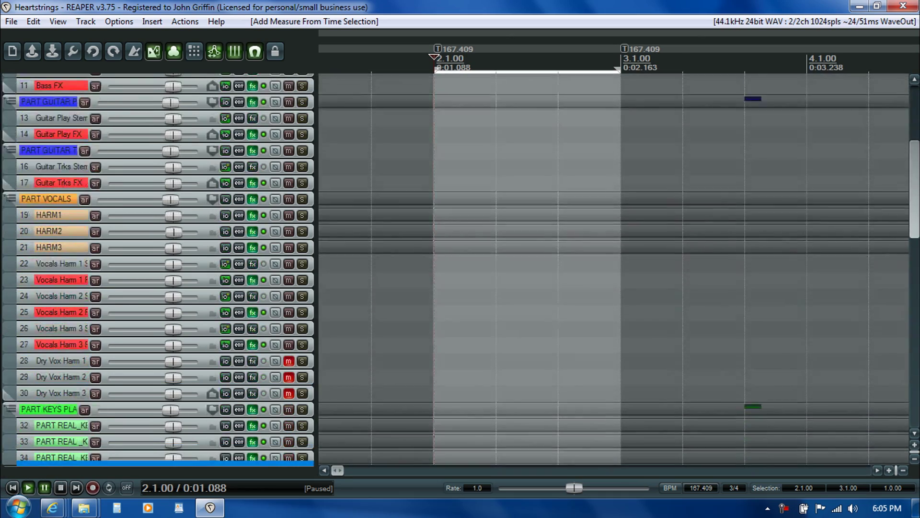
scroll(2, 448, down, 8)
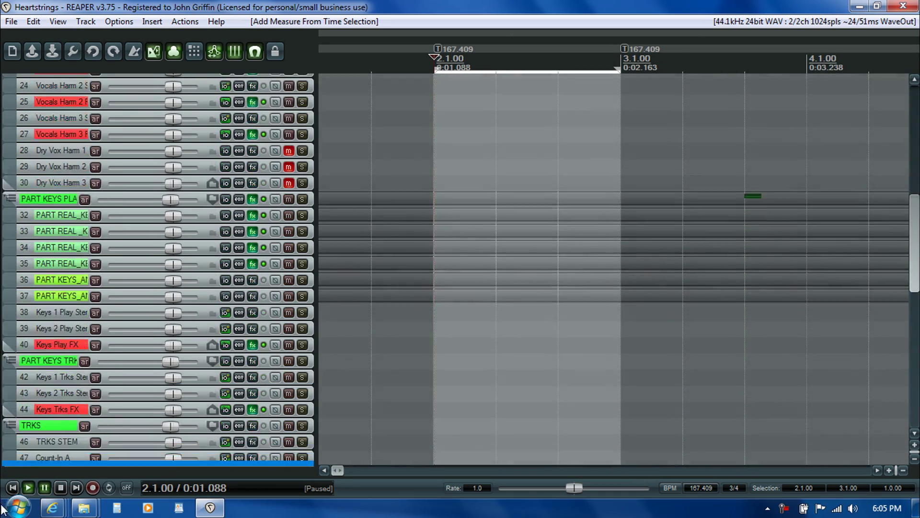
drag(2, 448, 4, 374)
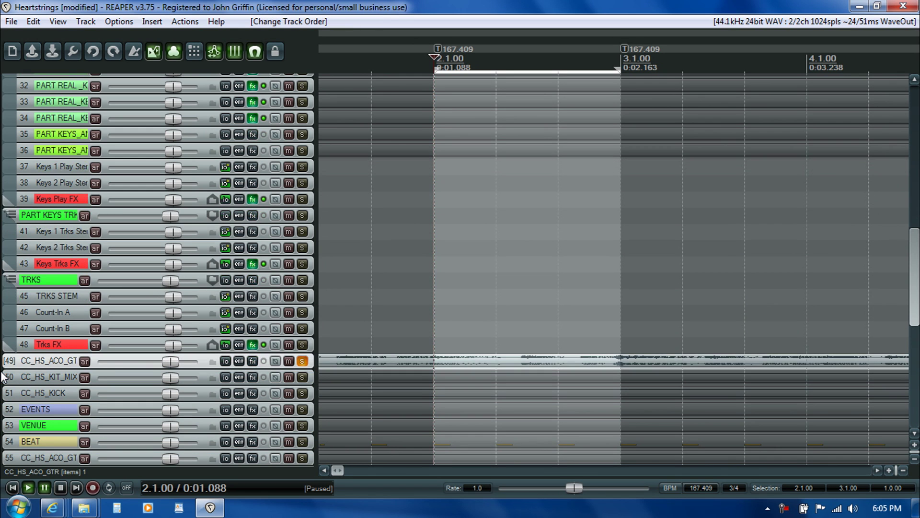
- Select all media items from the CC_HS_ACO_GTR track through the last track and move them together to start at 3.1.00
click(326, 359)
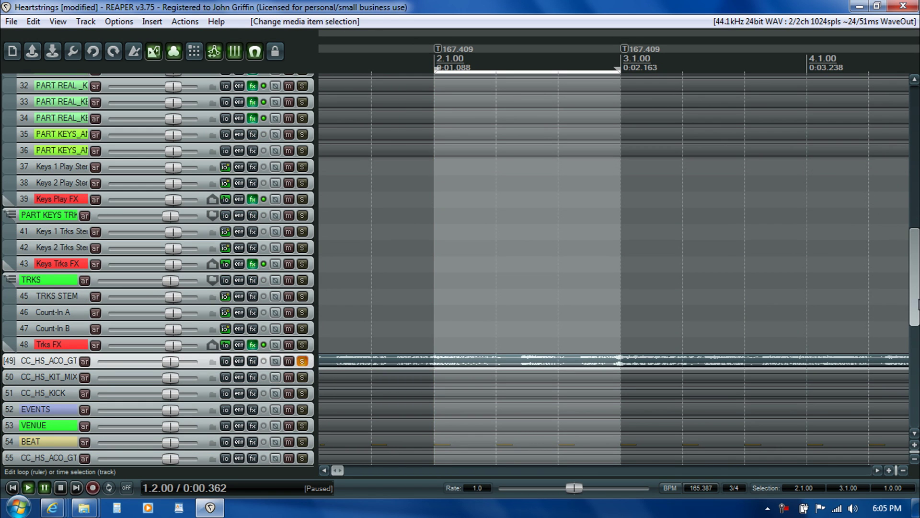
scroll(355, 384, down, 15)
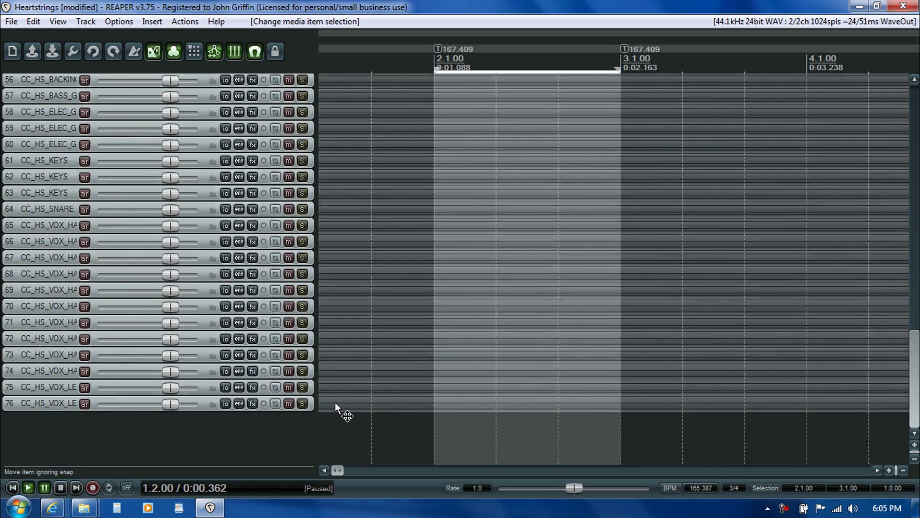
scroll(345, 411, up, 2)
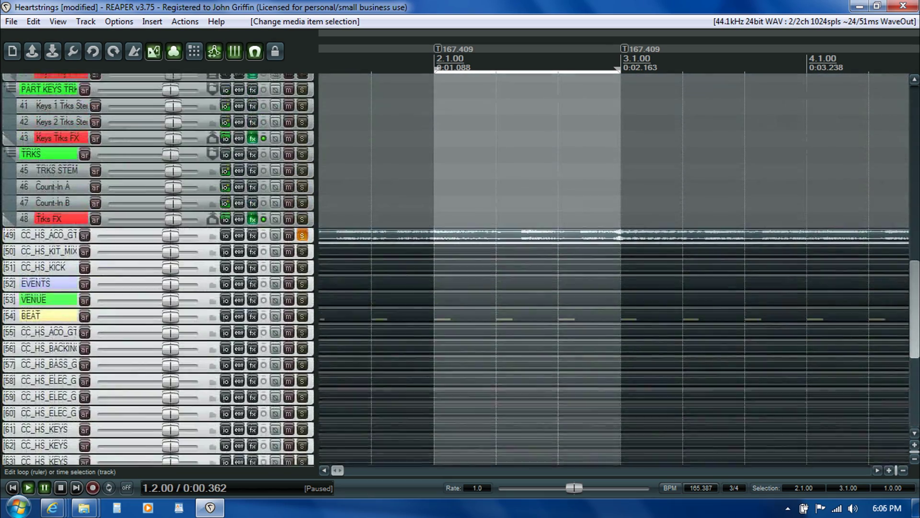
scroll(317, 231, up, 1)
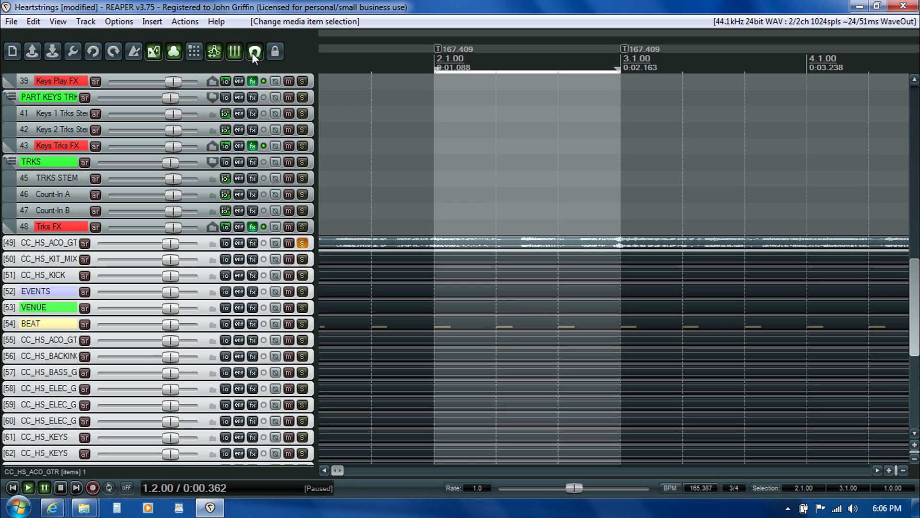
click(331, 242)
drag(331, 242, 686, 249)
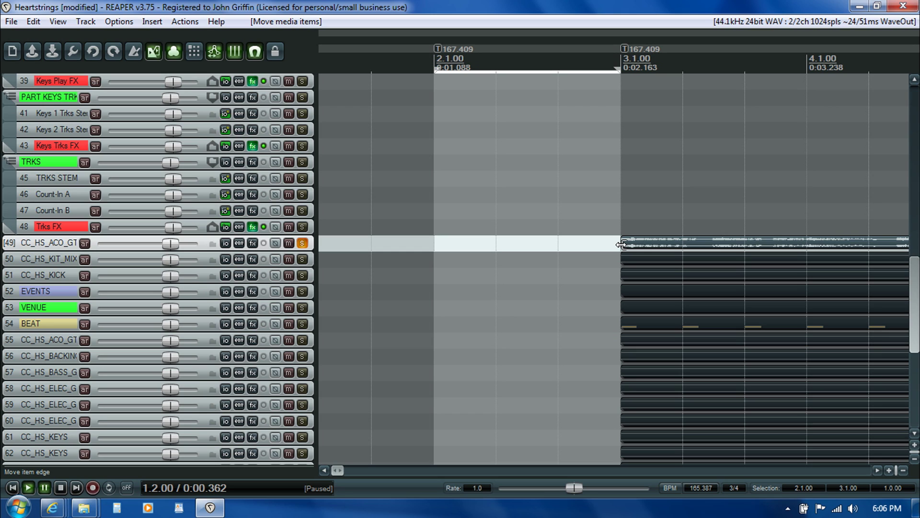
- Extend the start edge of the moved items one beat earlier to 2.3.00 and clear the item selection
drag(621, 244, 575, 247)
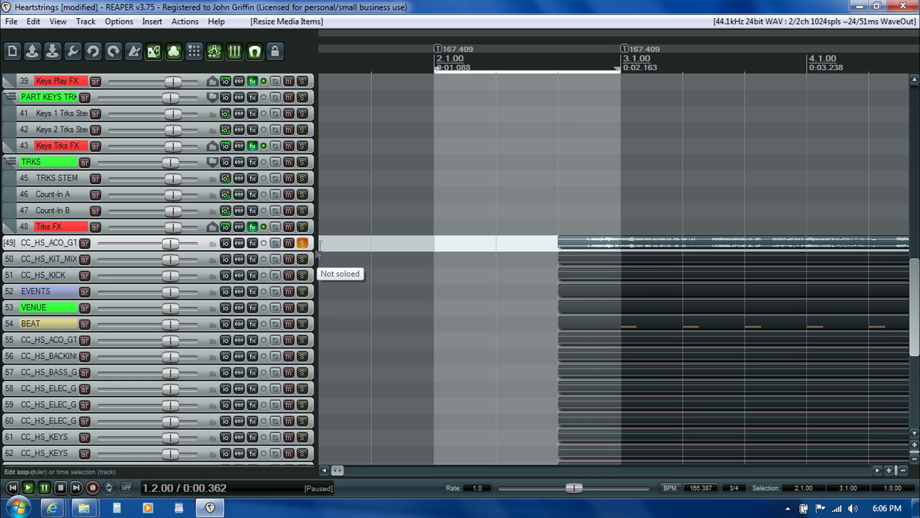
click(321, 243)
scroll(321, 243, left, 2)
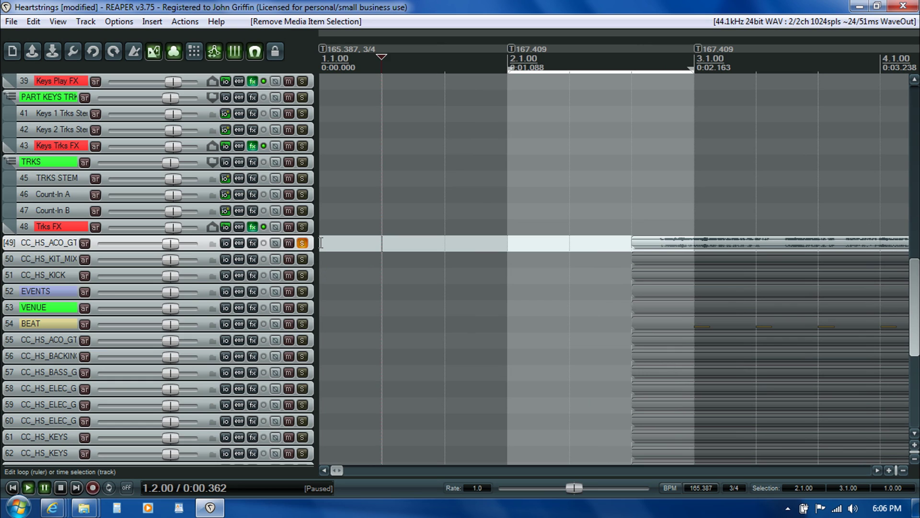
- Play the project from the beginning to check the moved guitar entry, and return to the project start
click(320, 240)
key(space)
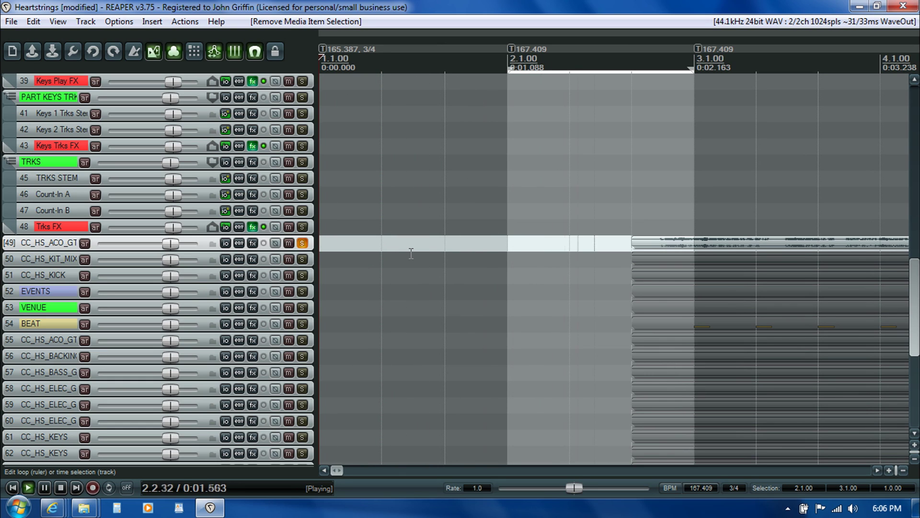
key(ctrl+space)
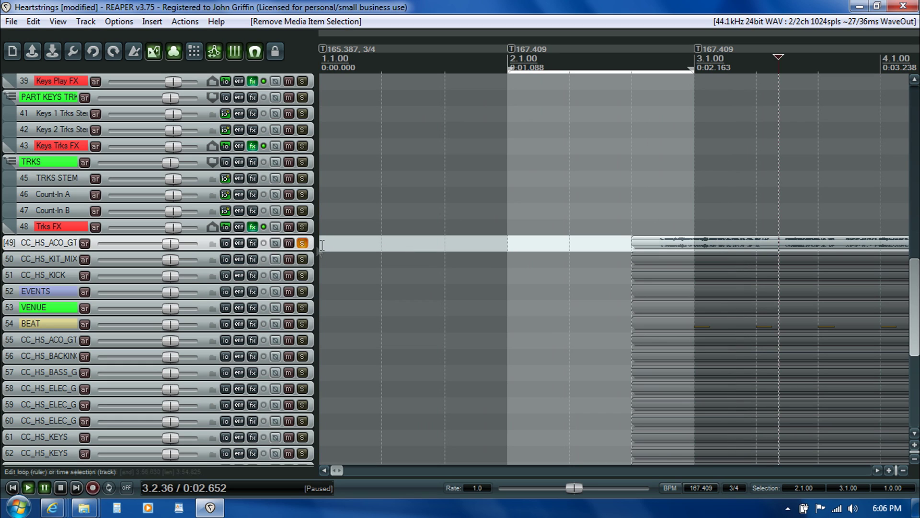
key(Home)
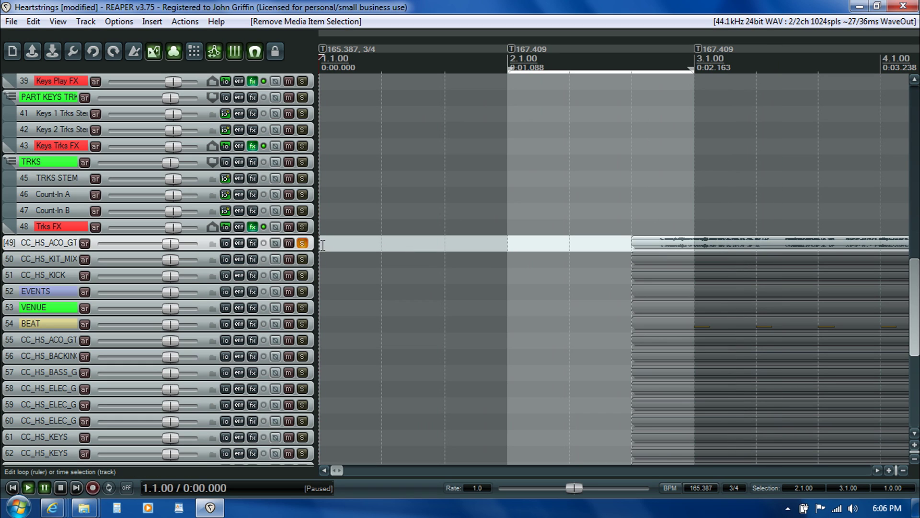
- Select the Count-In A track and unsolo the CC_HS_ACO_GTR track
click(60, 195)
click(61, 210)
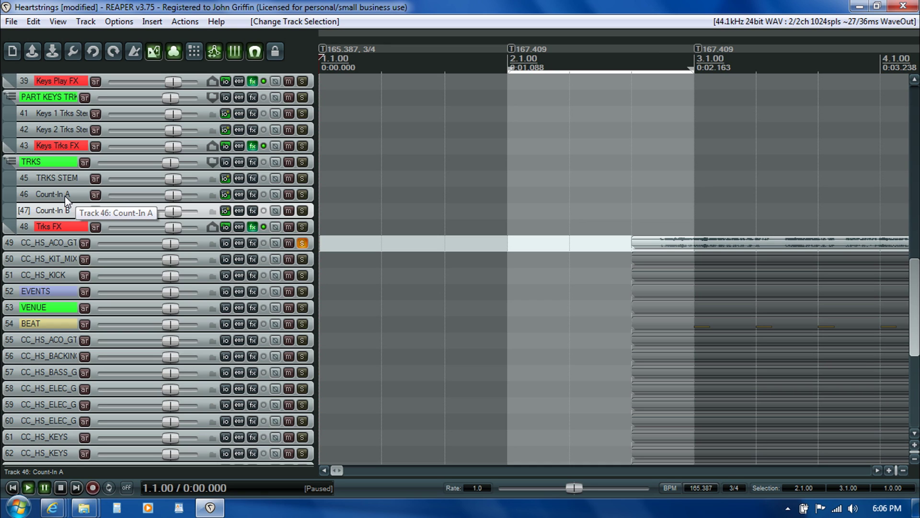
click(322, 195)
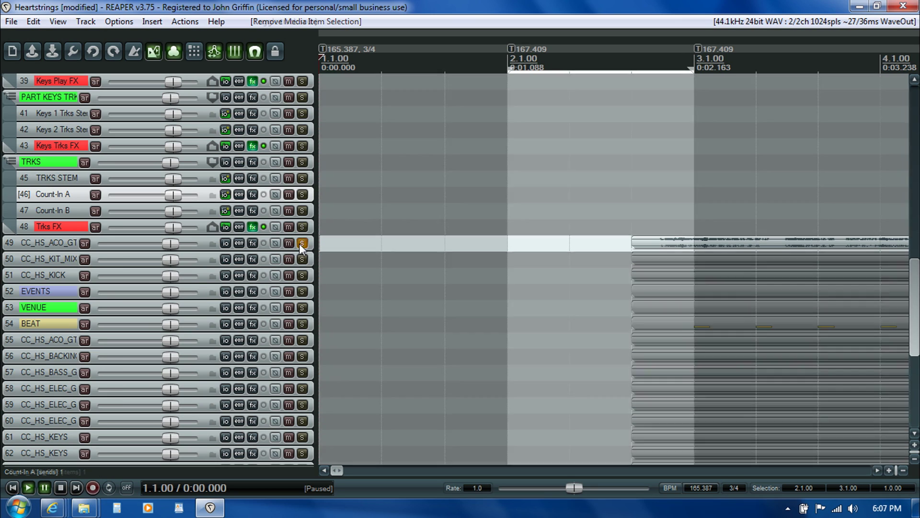
click(302, 243)
- Insert the media file single hat.wav on the Count-In A track at the project start, 1.1.00
click(320, 195)
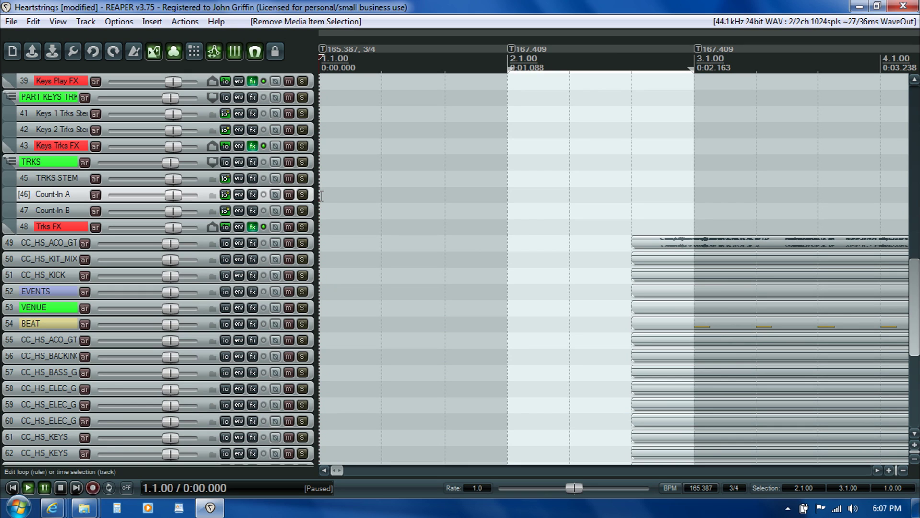
click(152, 22)
click(161, 37)
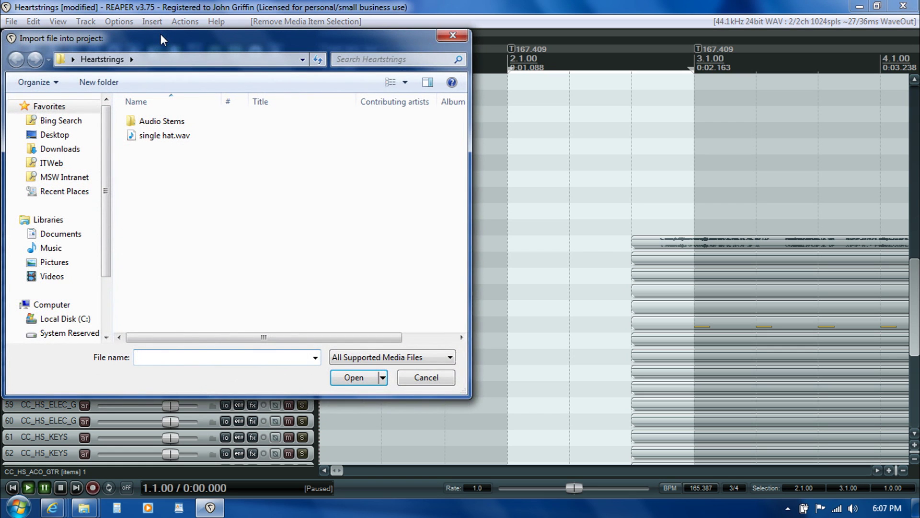
click(171, 139)
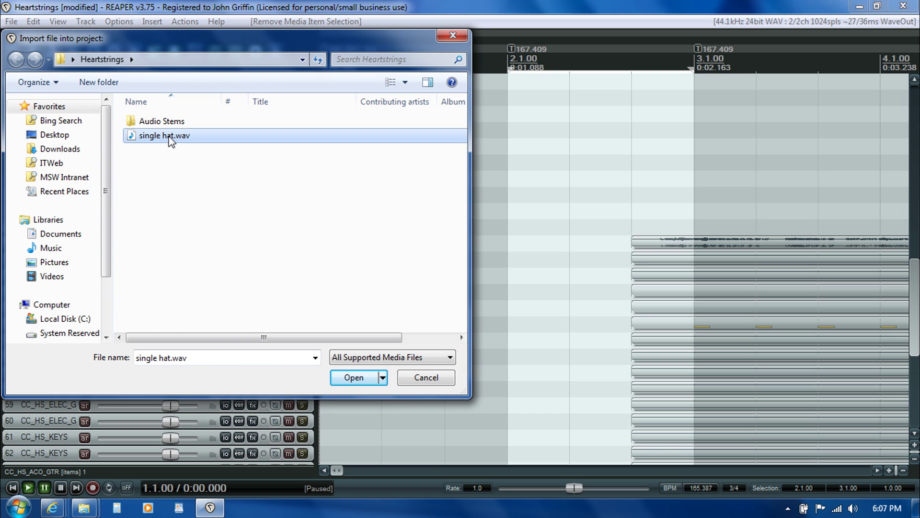
double_click(169, 137)
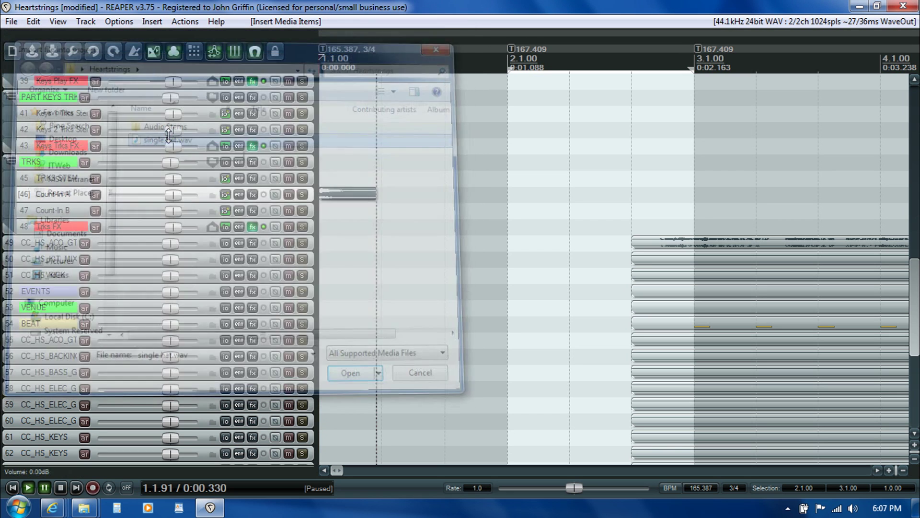
- Play the inserted hat sample from the project start and return the edit cursor there
click(321, 209)
key(ctrl+space)
key(ctrl+space)
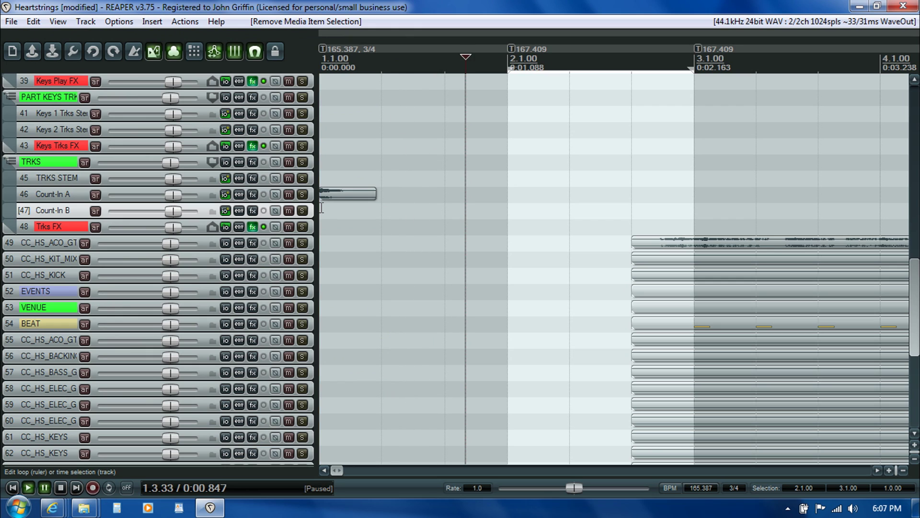
click(321, 209)
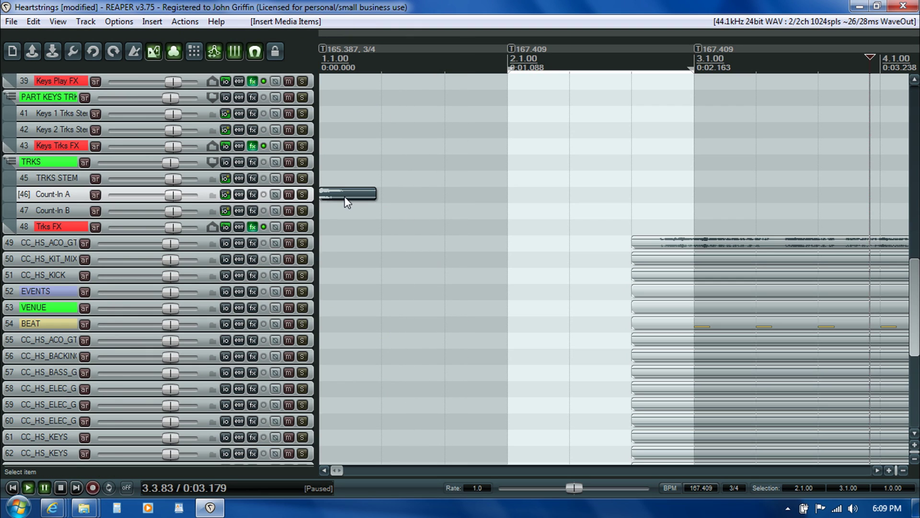
- Copy the hat item on the Count-In A track and paste it on the same track at 1.2.00
click(348, 199)
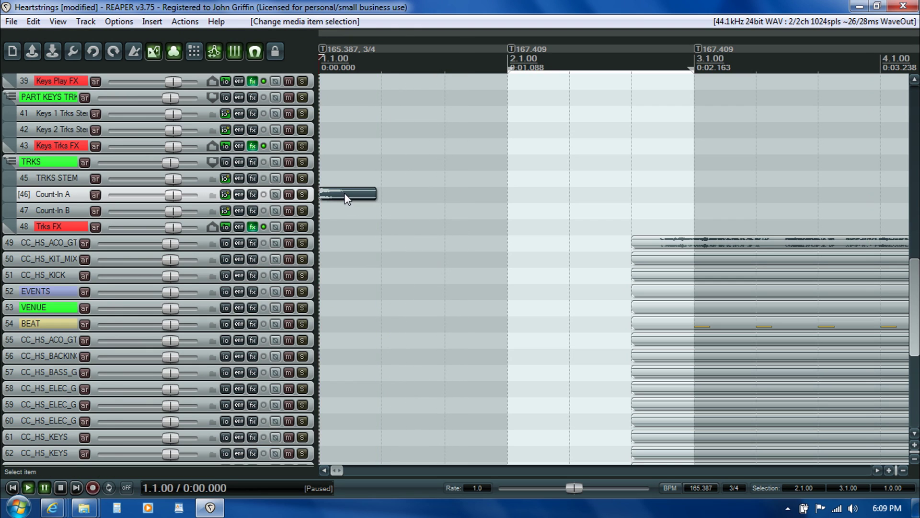
key(ctrl)
right_click(344, 193)
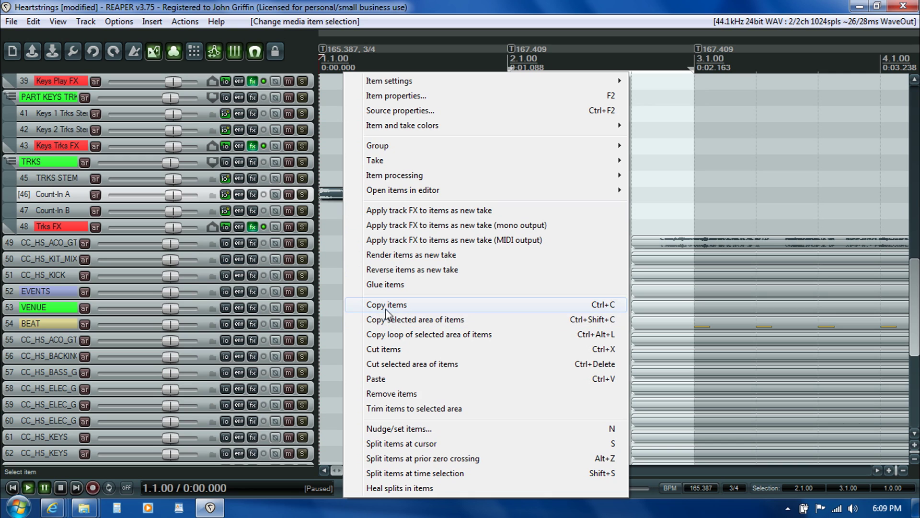
key(Escape)
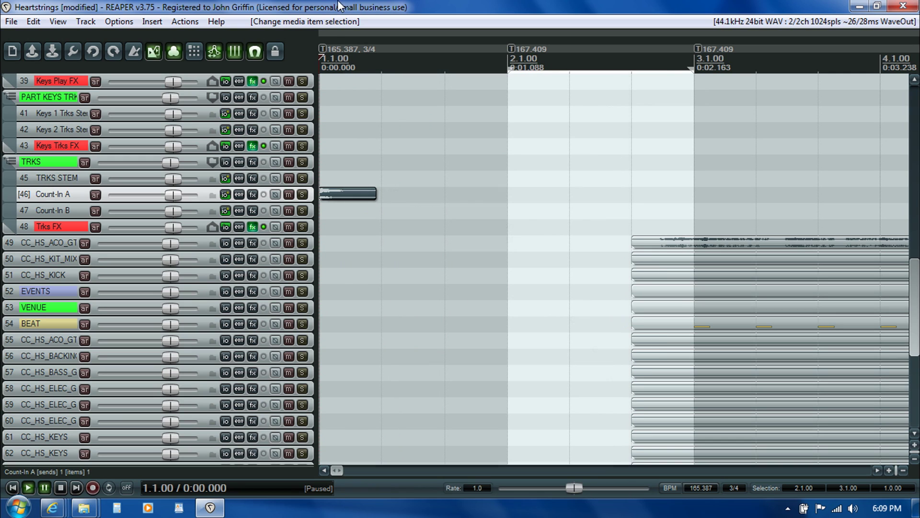
click(382, 209)
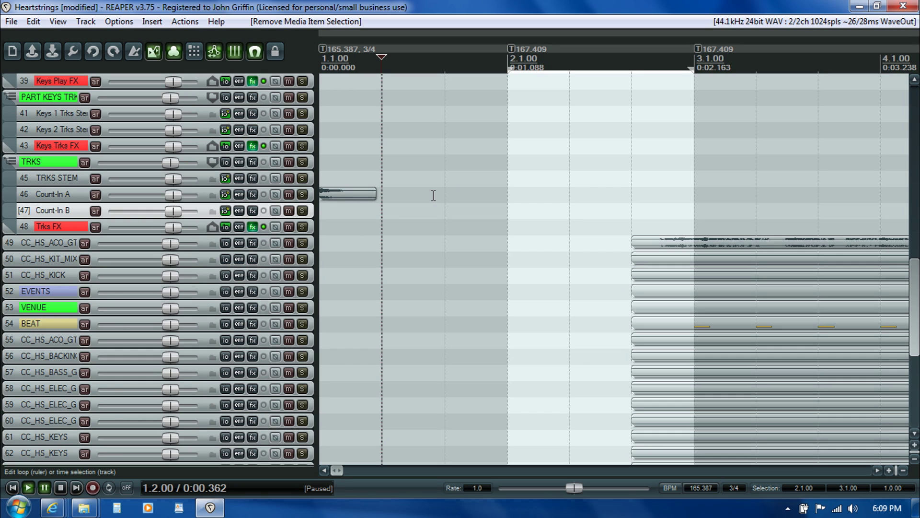
click(383, 195)
key(ctrl+v)
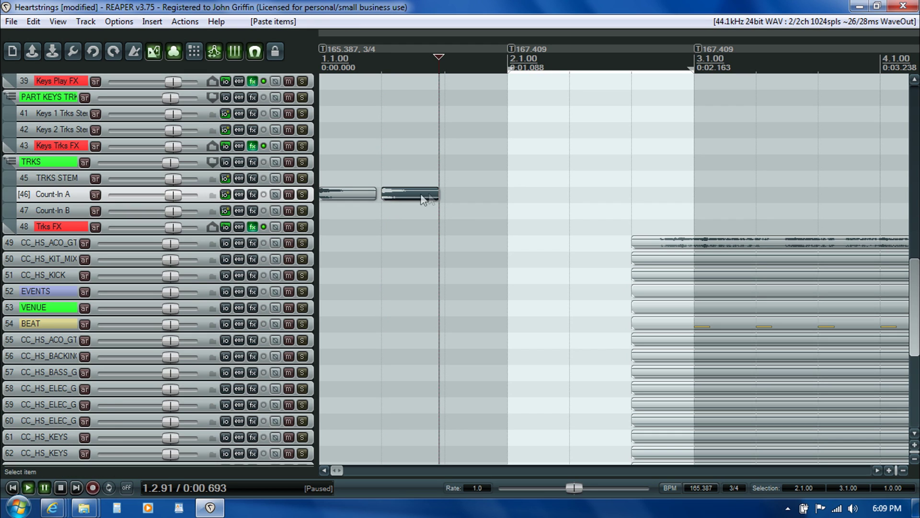
- Paste further copies of the hat item on the Count-In A track at 1.3.00, 2.1.00 and 2.2.00
click(451, 199)
key(ctrl+v)
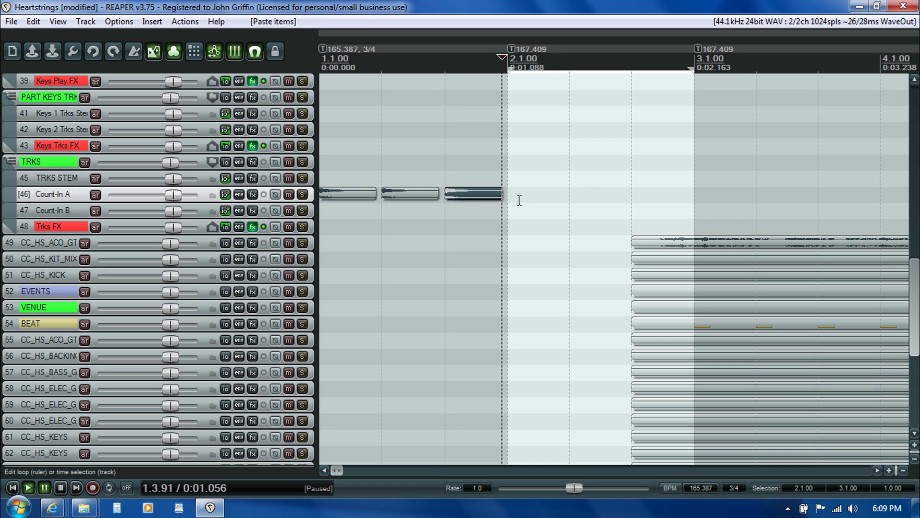
click(509, 197)
key(ctrl+v)
click(571, 195)
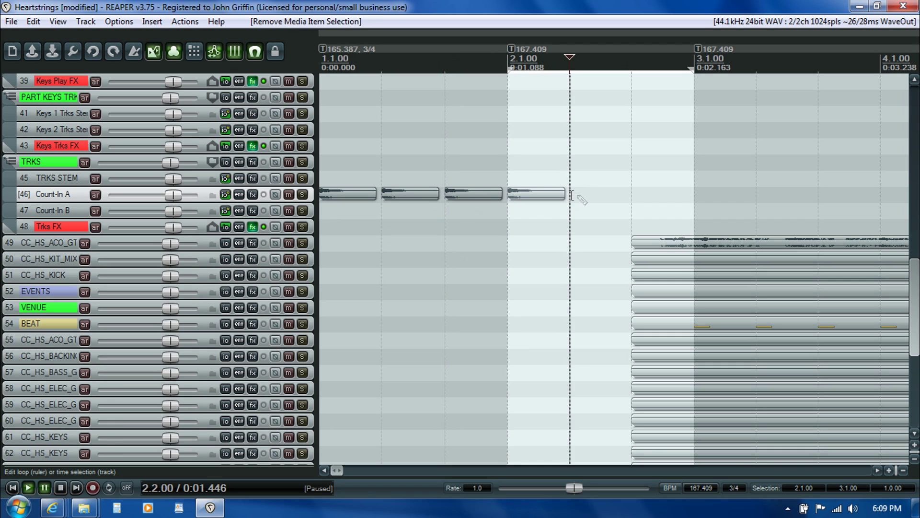
key(ctrl+v)
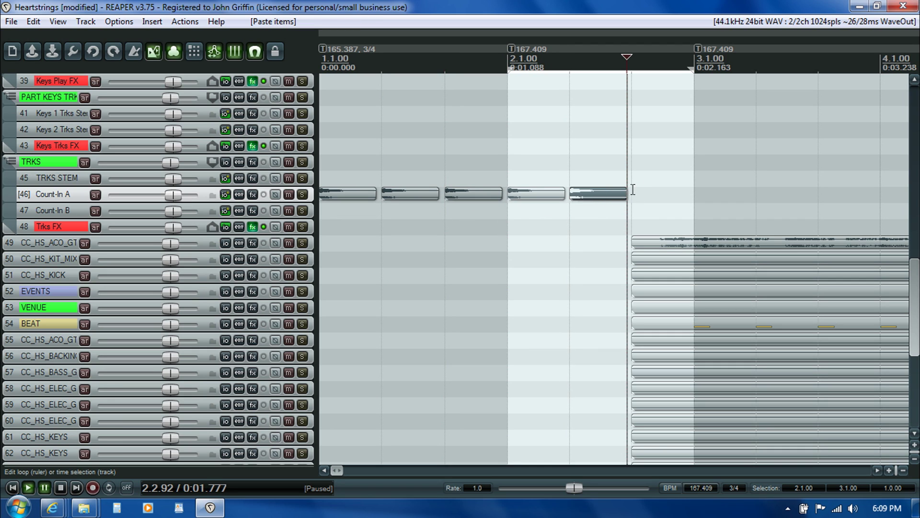
- Paste another copy of the hat item at 2.3.00 on the Count-In A track and play the count-in from the project start
click(633, 192)
key(ctrl+v)
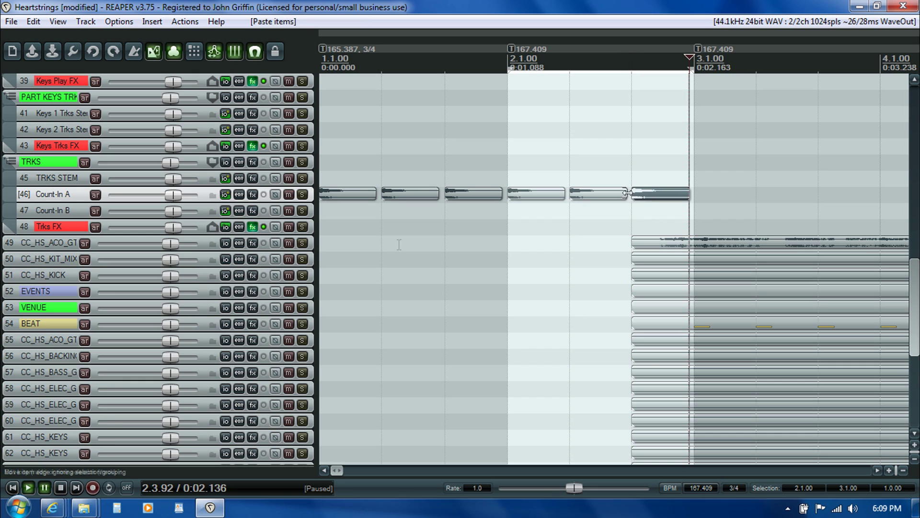
click(323, 210)
key(space)
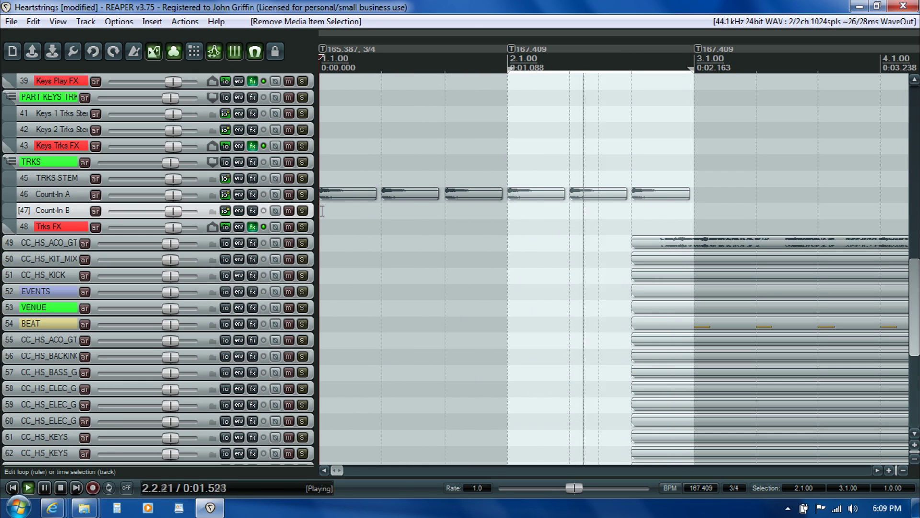
key(ctrl+space)
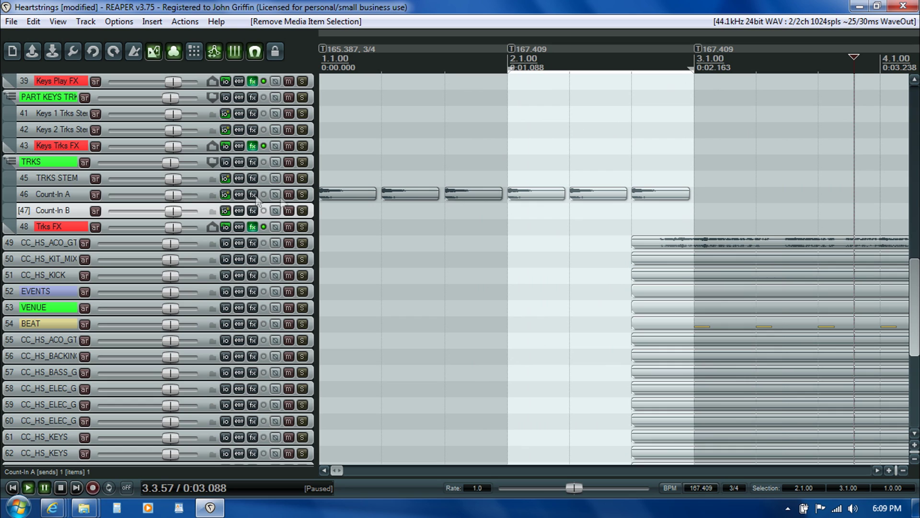
- Place the edit cursor at 3.1.00 and play the song from there
click(667, 214)
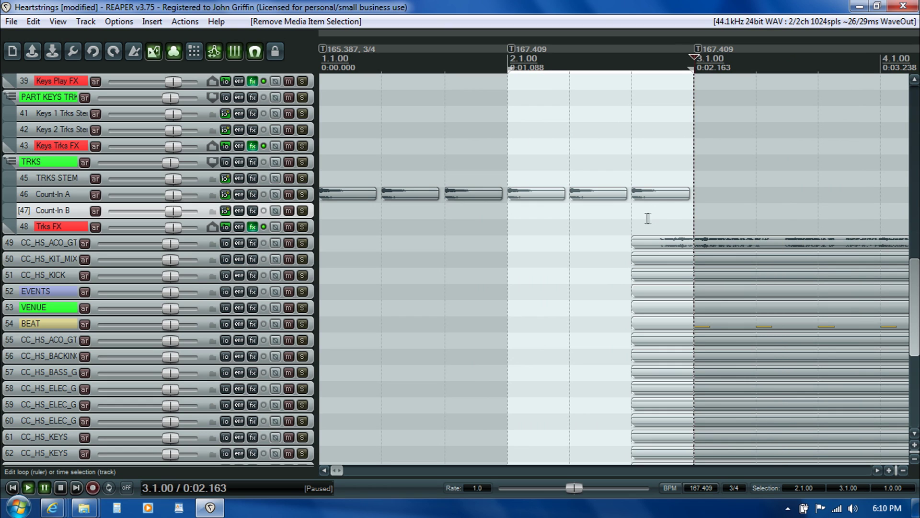
click(632, 211)
click(669, 211)
key(space)
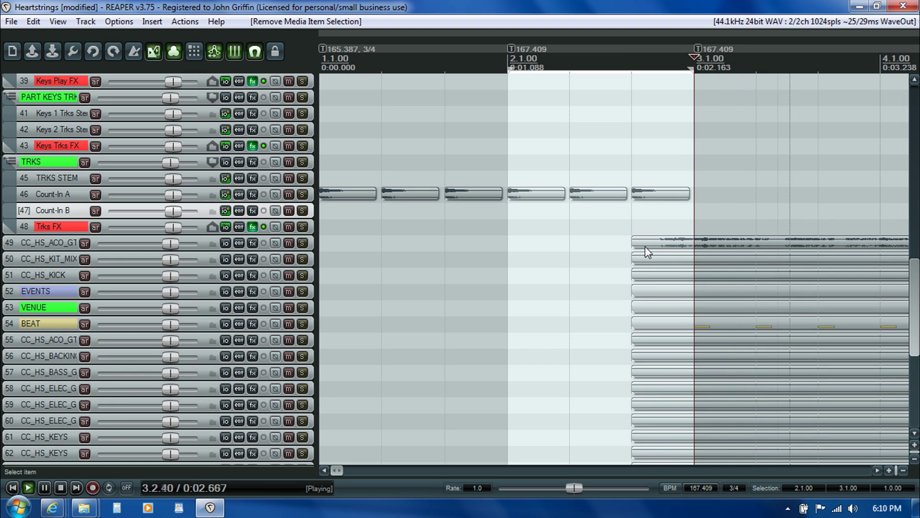
key(ctrl+space)
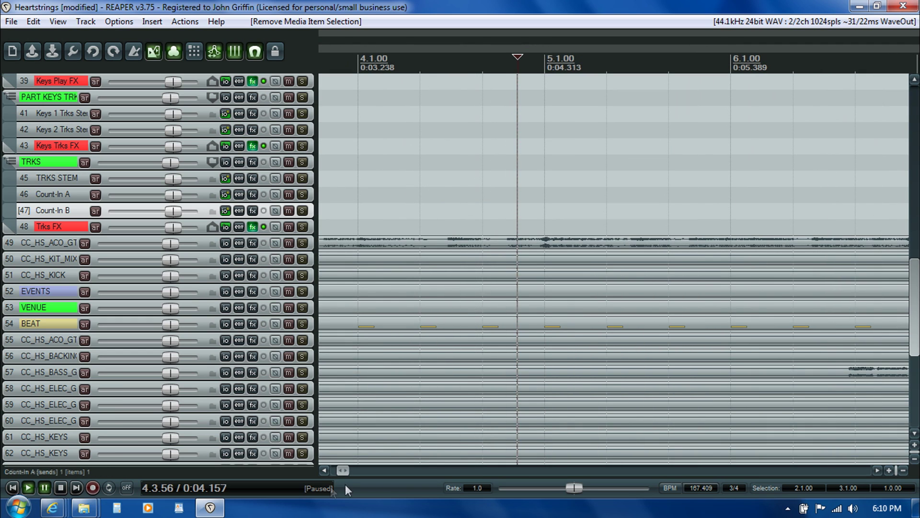
- Move the CC_HS_ACO_GTR, CC_HS_KIT_MIX and CC_HS_KICK tracks together to the start of the track list, above PART DRUMS
drag(343, 474, 336, 471)
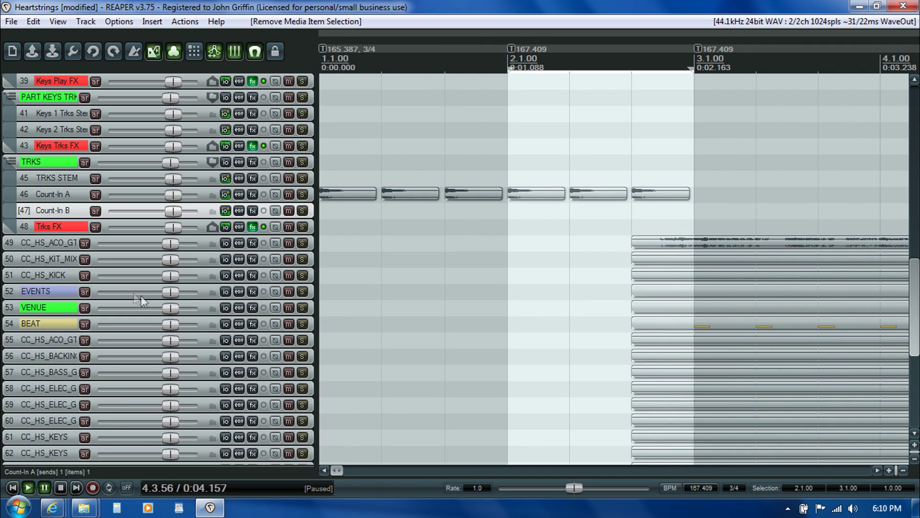
click(39, 243)
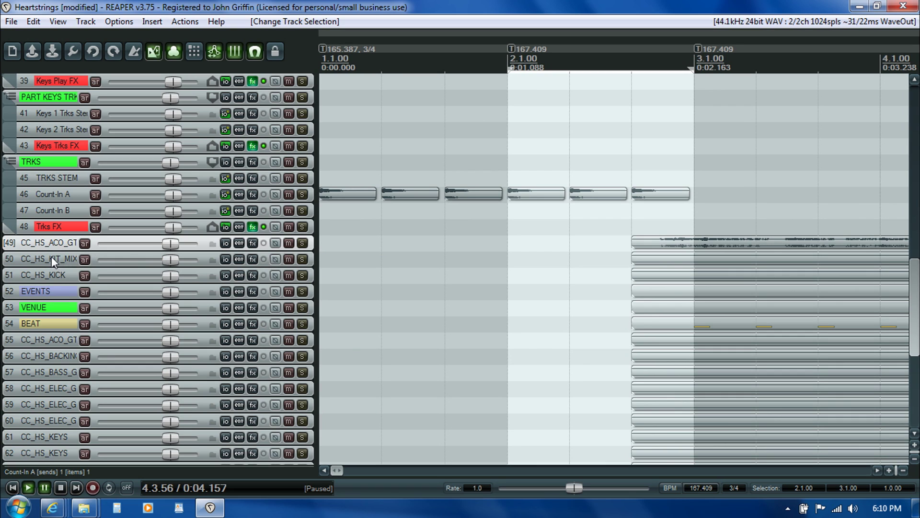
ctrl+click(51, 259)
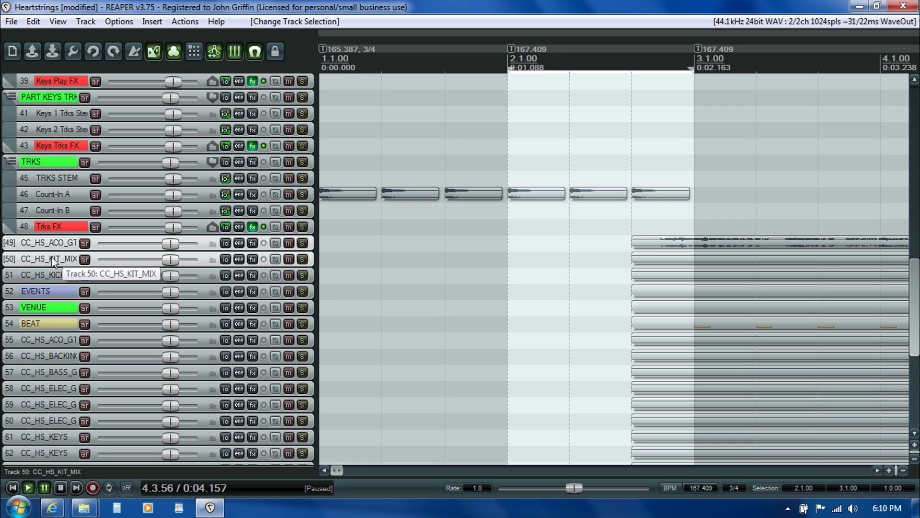
ctrl+click(48, 275)
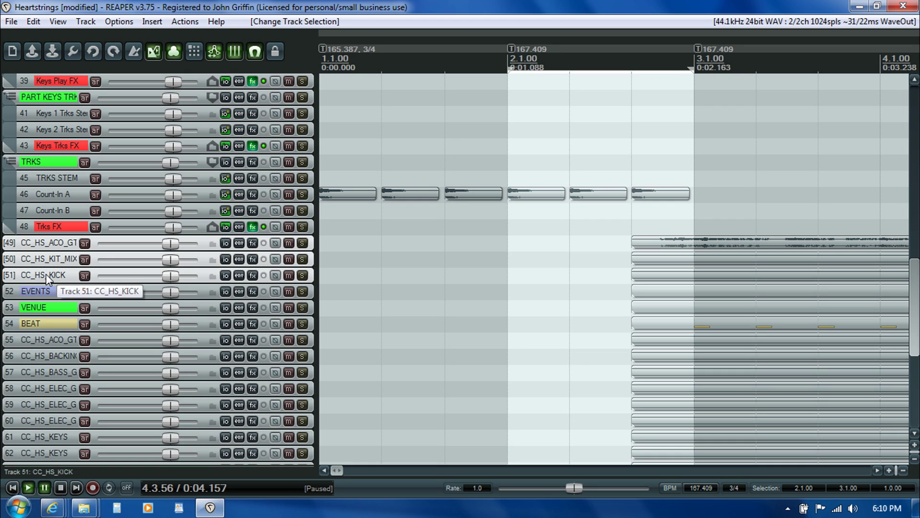
drag(41, 247, 110, 35)
drag(37, 133, 39, 131)
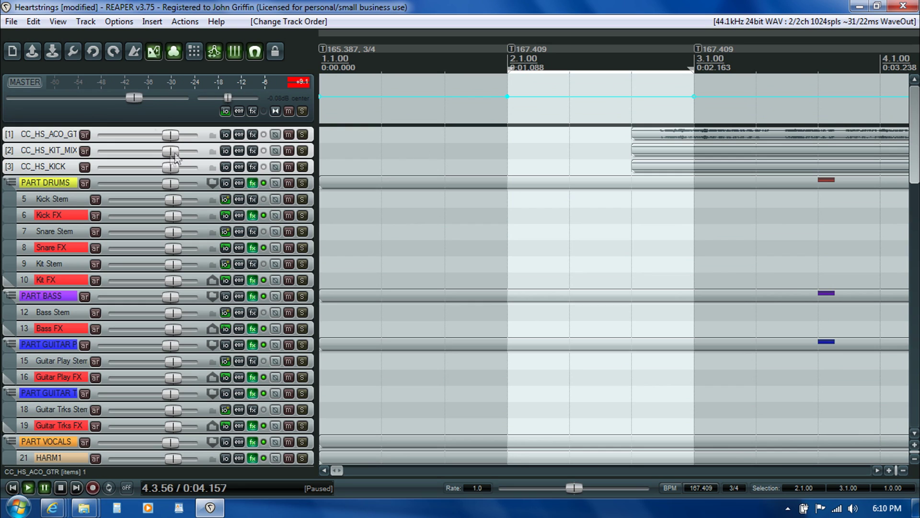
- Enlarge the track heights and play the project from 2.3.00, where the guitar audio begins
click(623, 143)
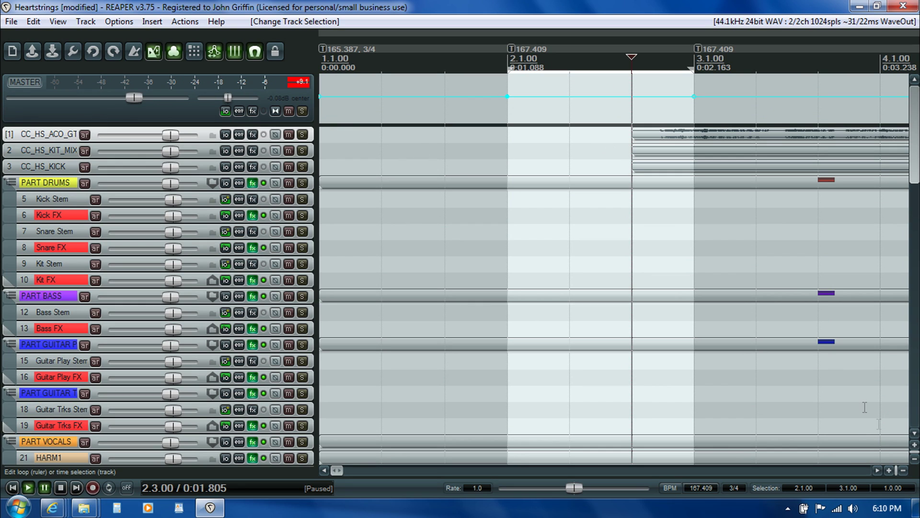
click(629, 146)
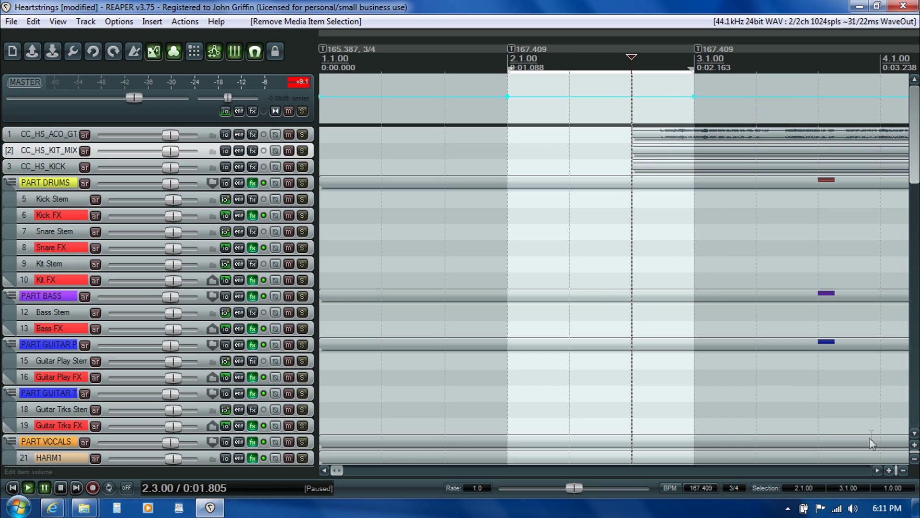
click(914, 451)
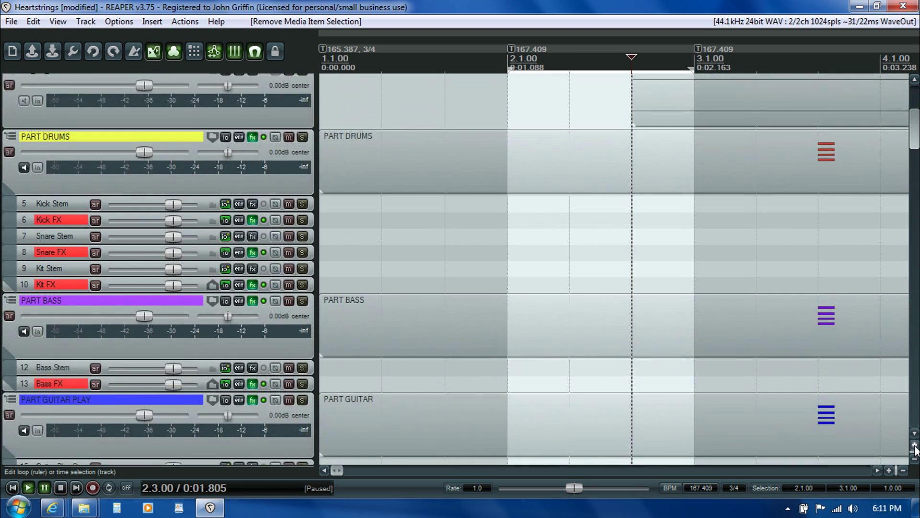
scroll(914, 125, up, 5)
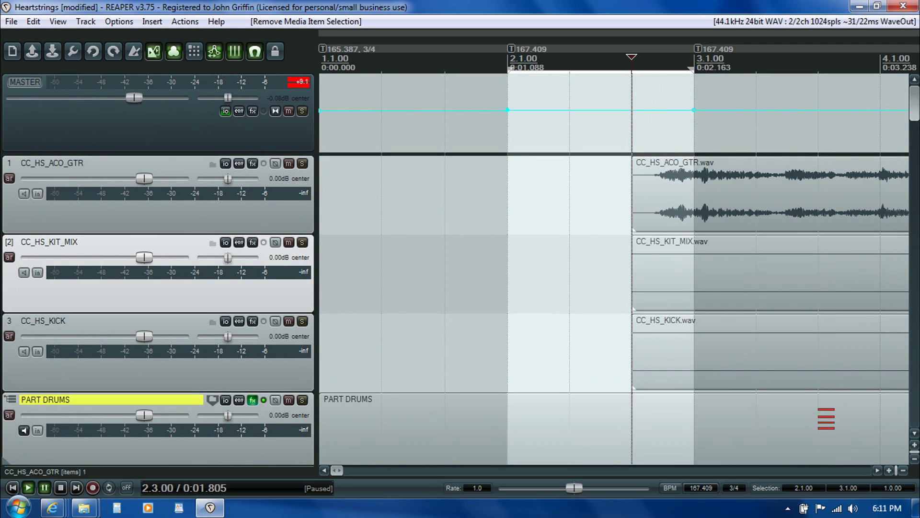
click(915, 445)
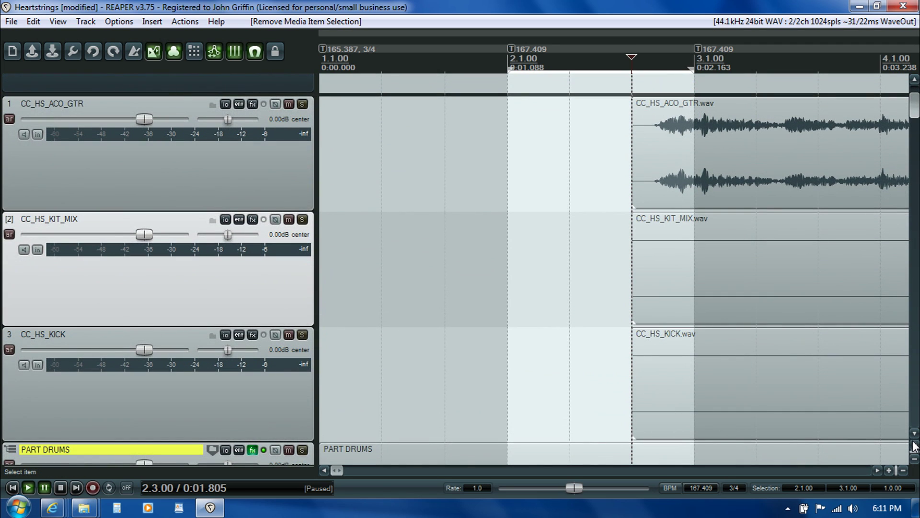
scroll(915, 110, up, 3)
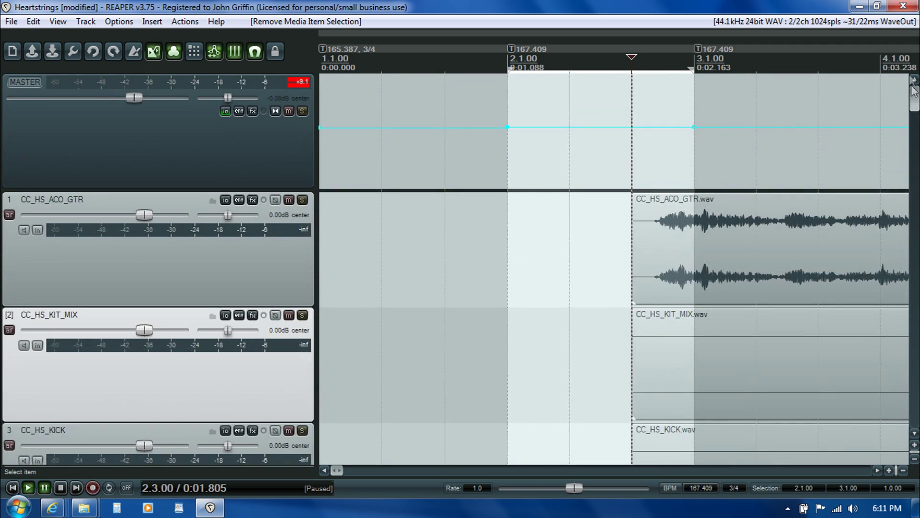
key(ctrl+space)
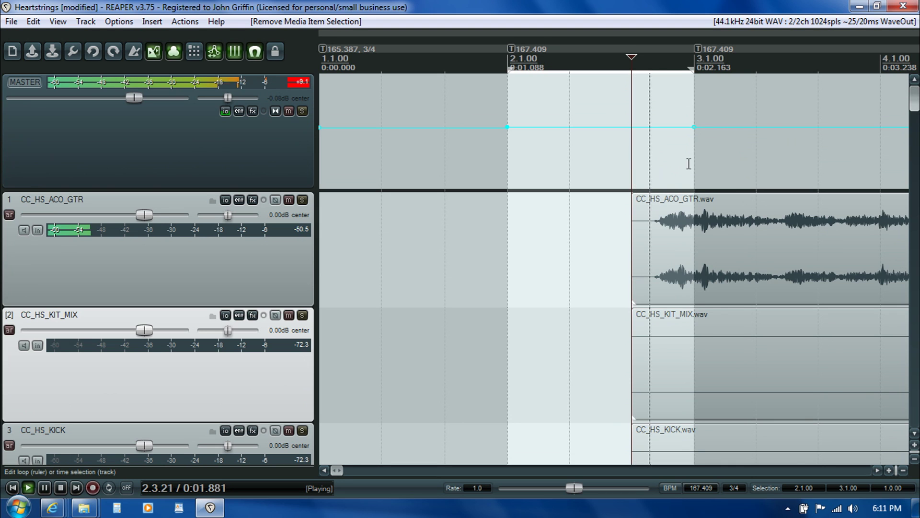
click(877, 470)
key(ctrl+space)
- Solo the CC_HS_ACO_GTR track and play it from 3.1.00
click(474, 128)
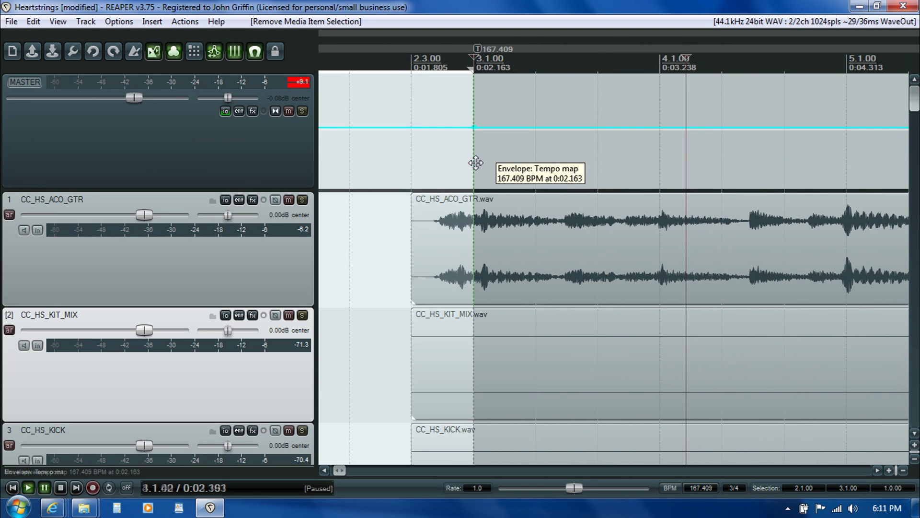
click(302, 199)
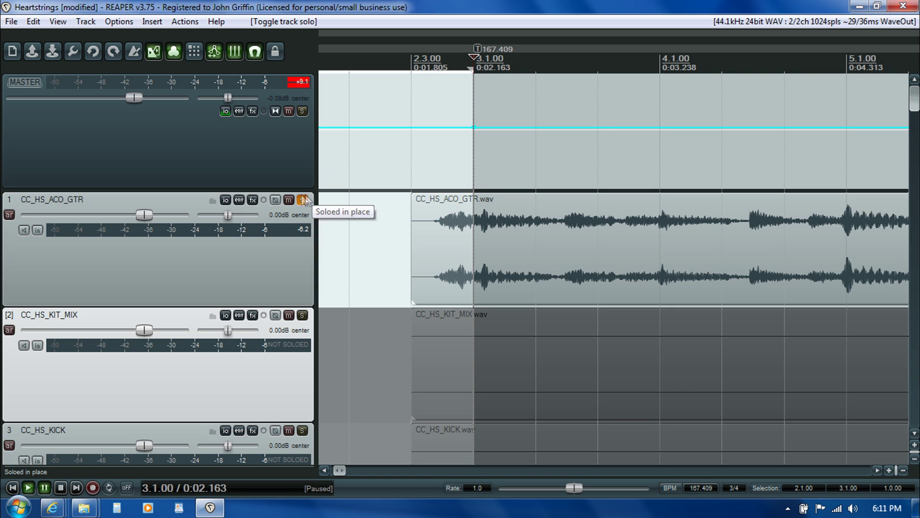
key(space)
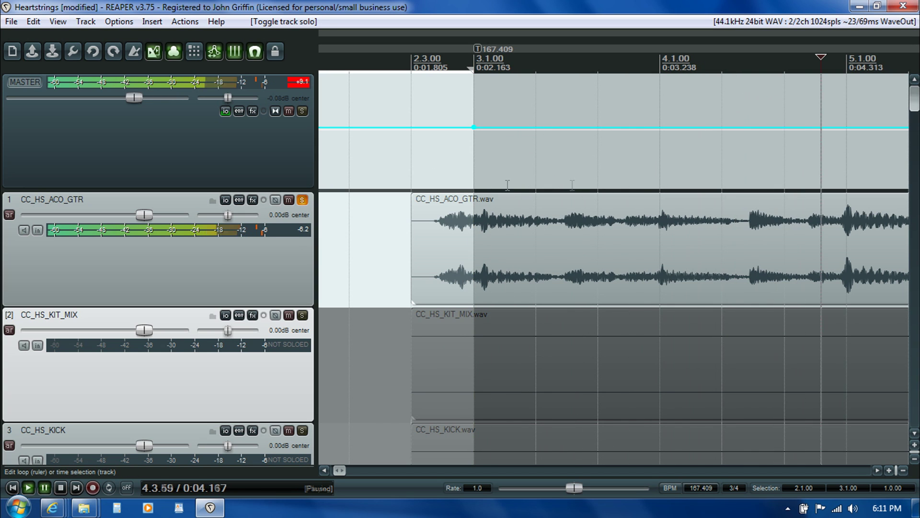
key(ctrl+space)
- Play the soloed guitar from 2.3.00 and again from 3.1.00 to locate the next downbeat
click(429, 163)
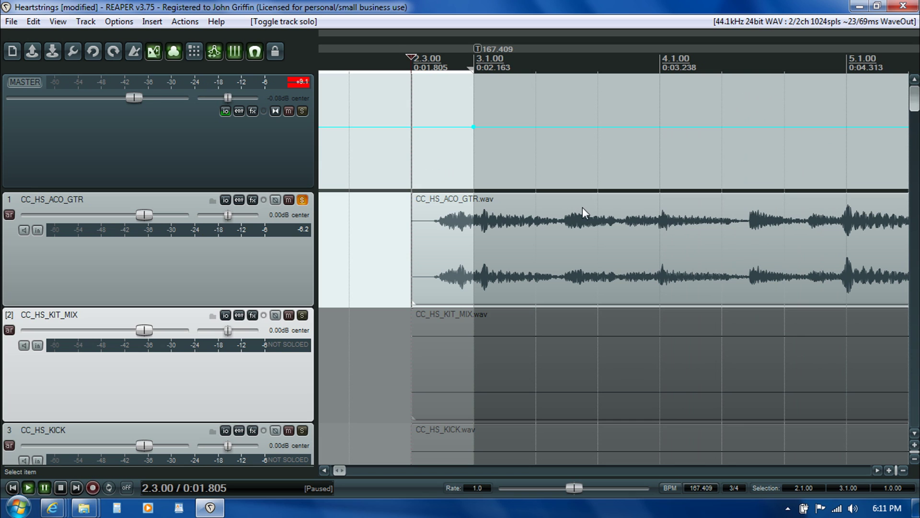
key(ctrl+space)
key(ctrl+space)
click(472, 181)
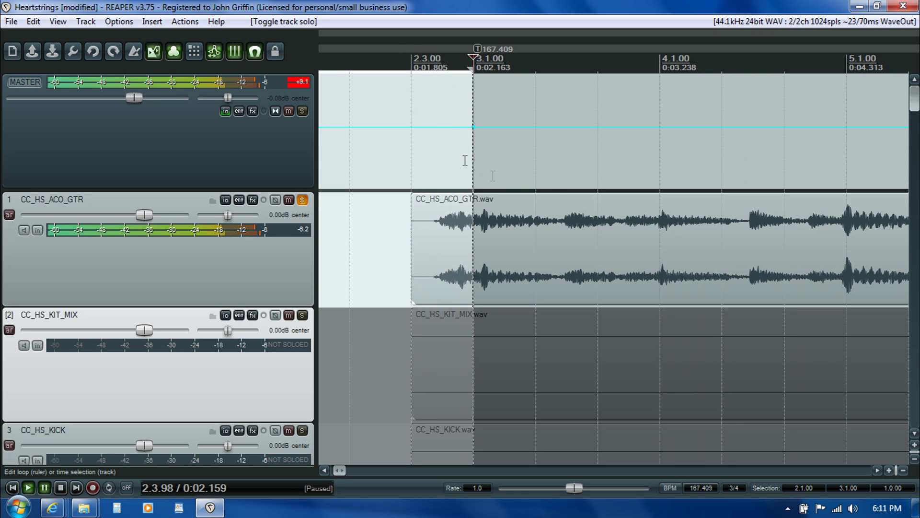
key(ctrl+space)
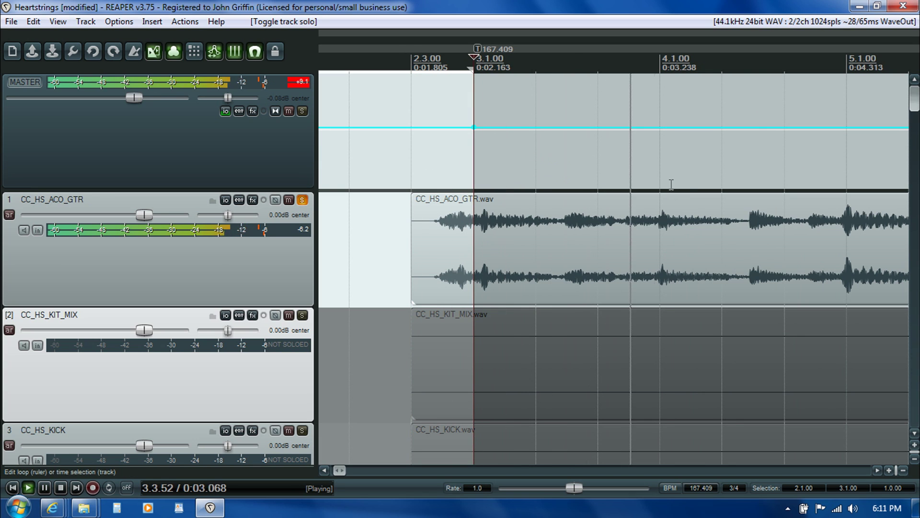
key(ctrl+space)
- Turn off snapping, place the edit cursor on the guitar attack at 4.1.03, and add a tempo-mapped measure from 3.1.00 to that point
click(663, 183)
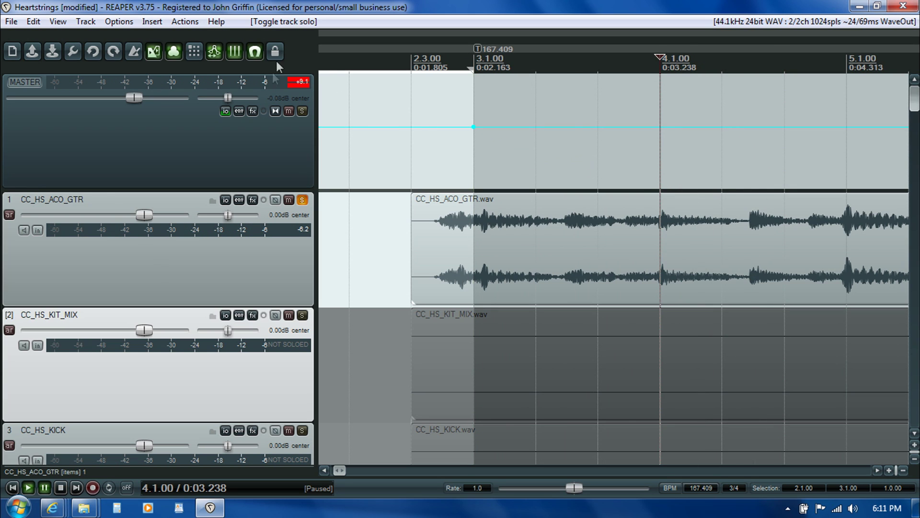
click(664, 172)
click(662, 173)
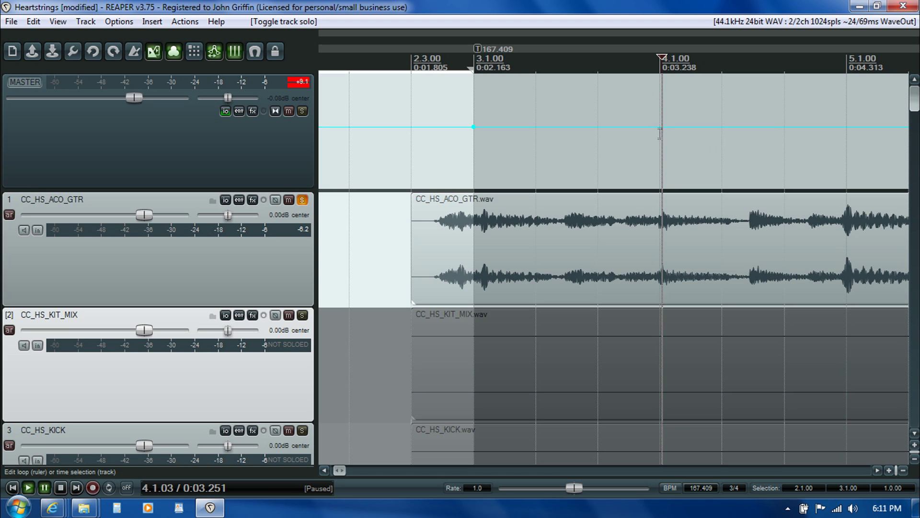
key(shift+m)
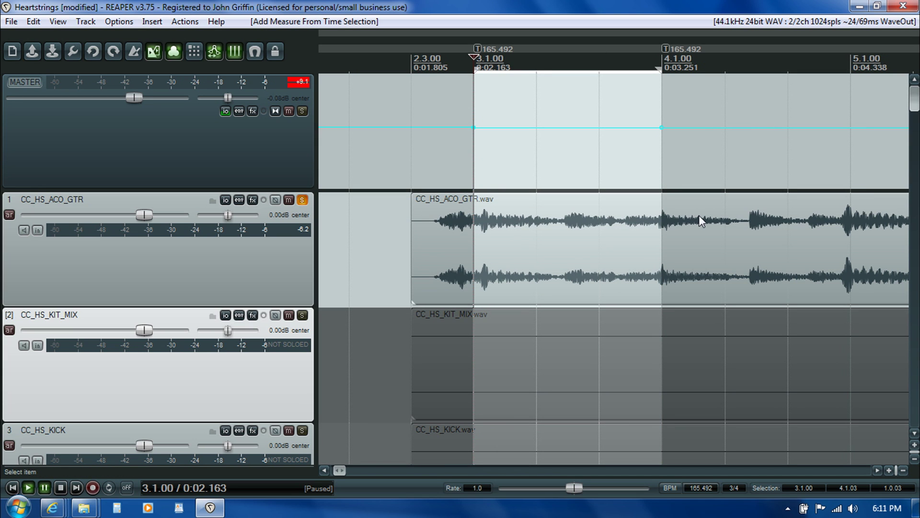
- Play the guitar from 3.1.00, place the edit cursor on its attack at 4.3.94, and add a measure from 4.1.00 to there
key(space)
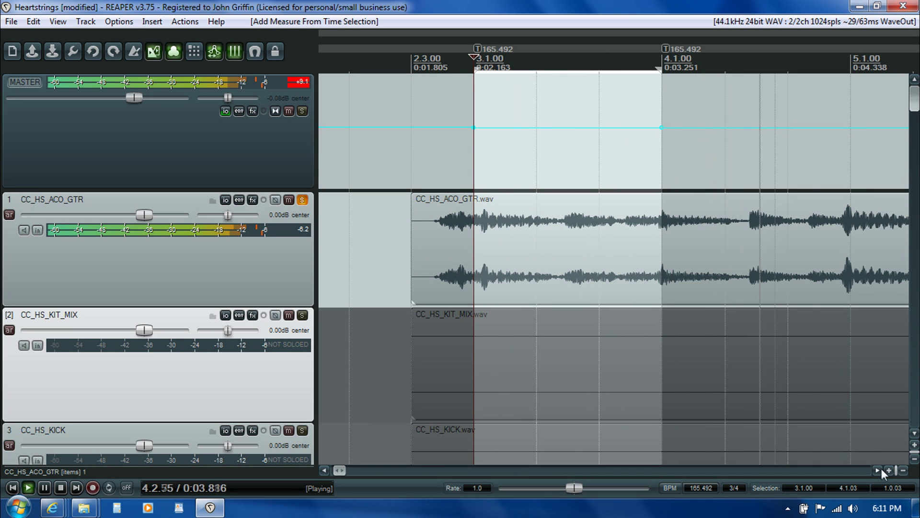
key(ctrl+space)
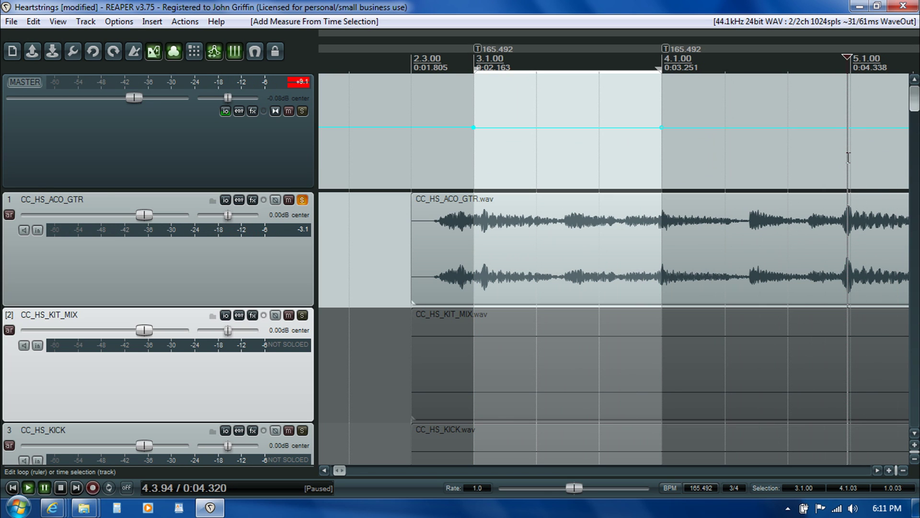
click(875, 469)
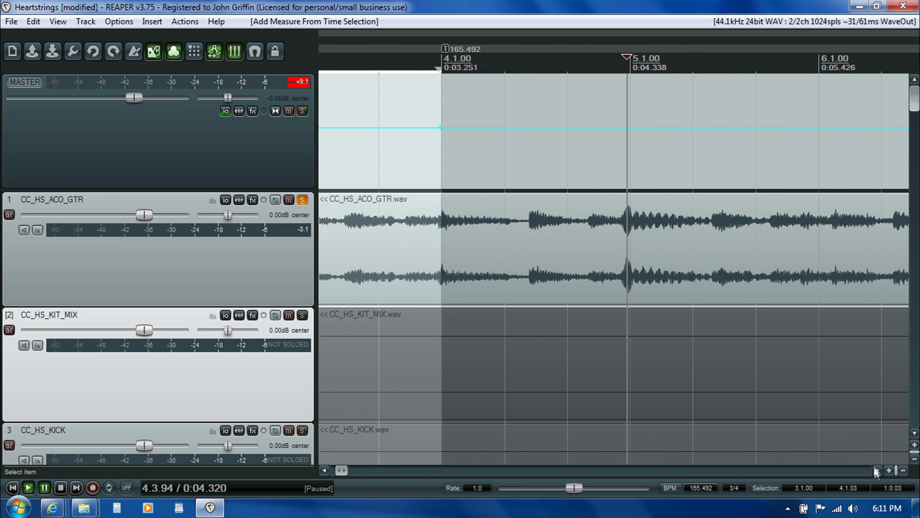
key(shift+c)
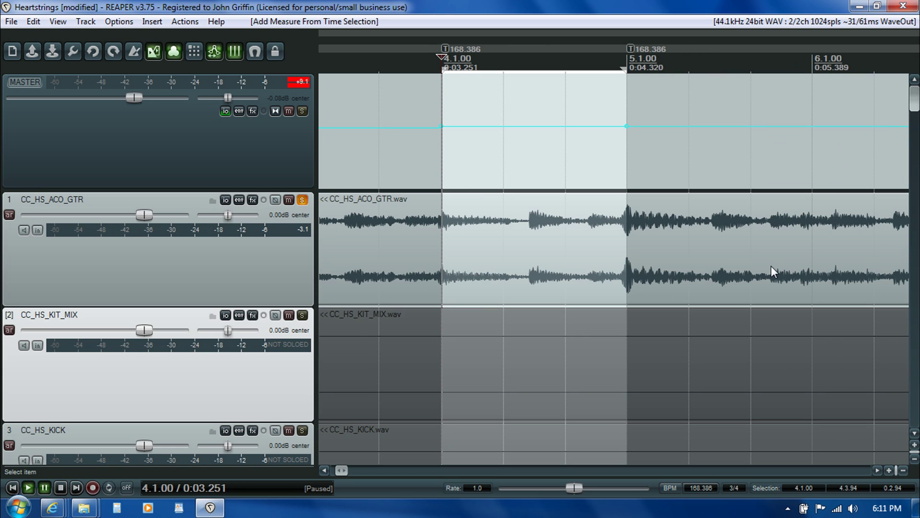
- Play the guitar from 4.1.00 and again from 5.1.00 to locate the downbeat near 6.1.00
click(877, 470)
key(space)
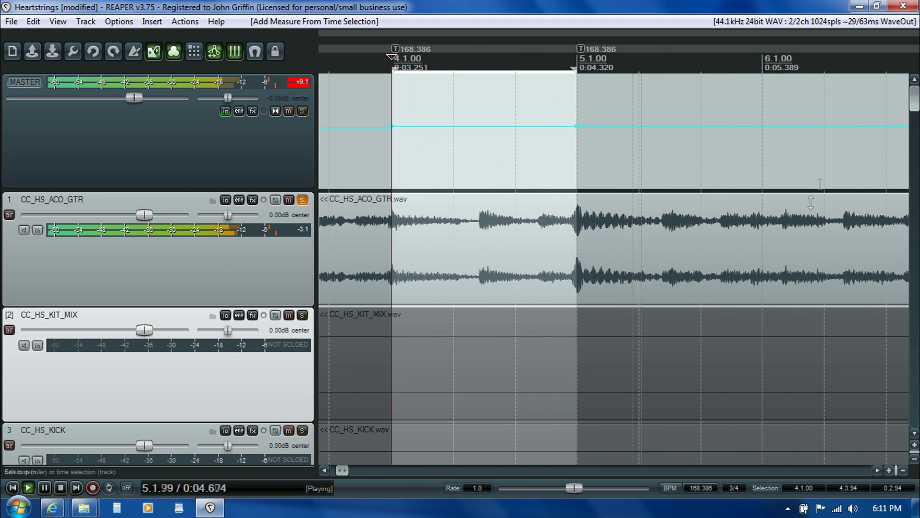
key(ctrl+space)
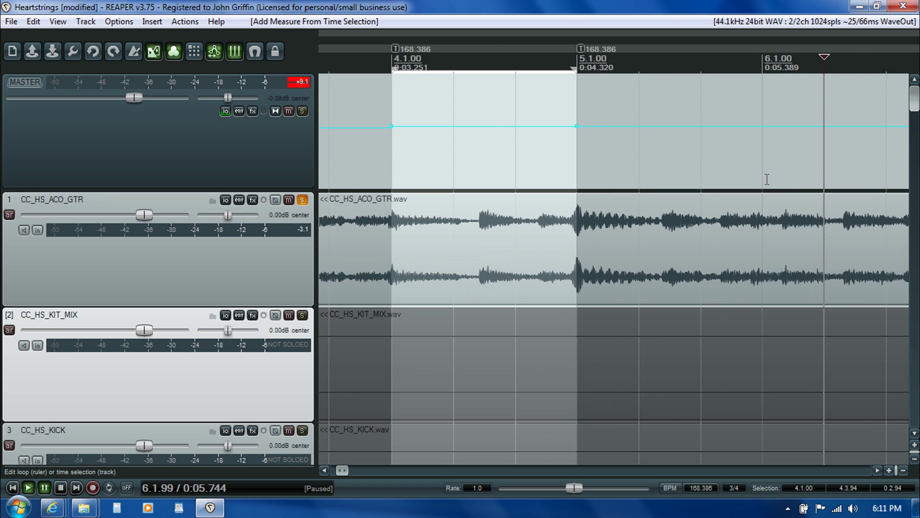
click(578, 175)
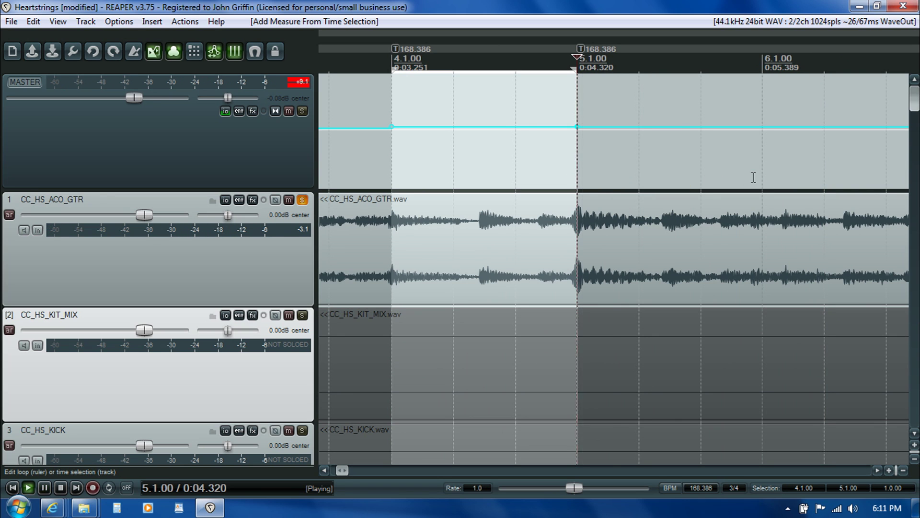
key(space)
key(ctrl+space)
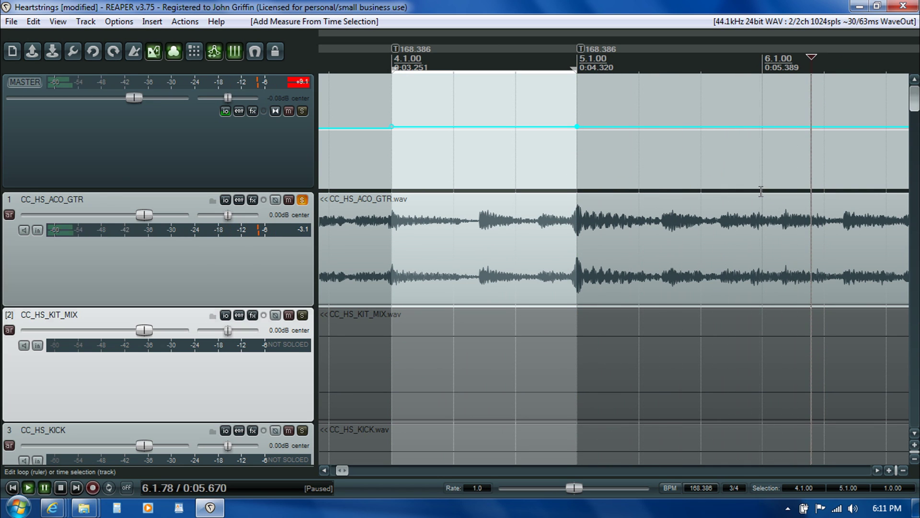
- Place the edit cursor on the guitar attack at 5.3.95 and add a tempo-mapped measure from 5.1.00 to that point
click(757, 195)
click(760, 194)
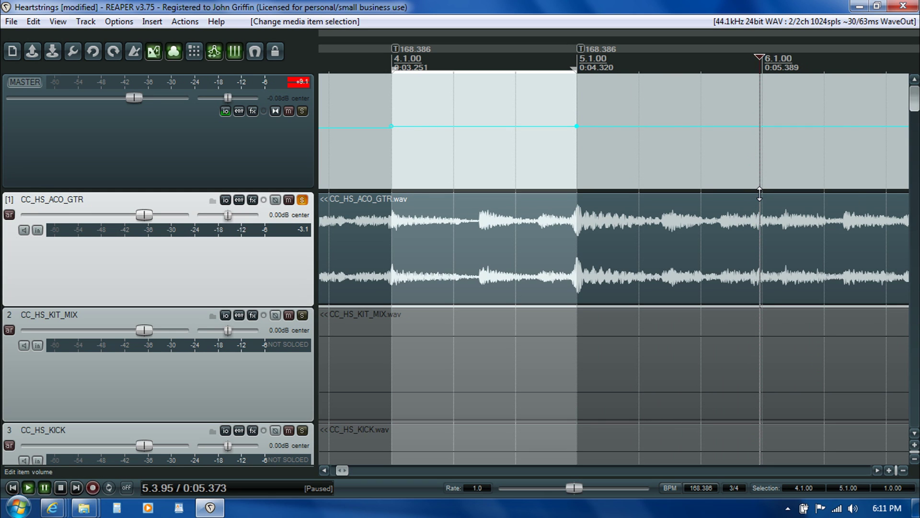
key(space)
key(ctrl+space)
key(shift+m)
- Play the guitar from 5.1.00, mark its attack at 6.3.98, and add a measure from 6.1.00 to there
key(space)
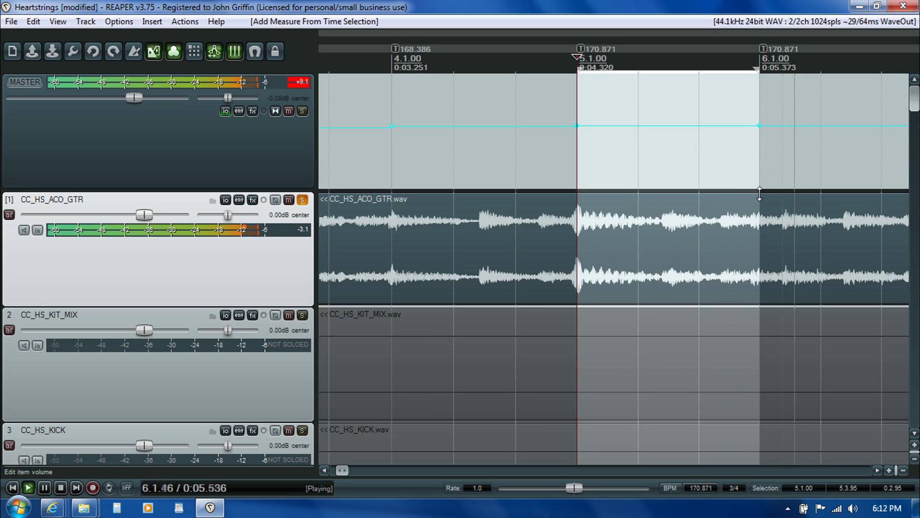
key(ctrl+space)
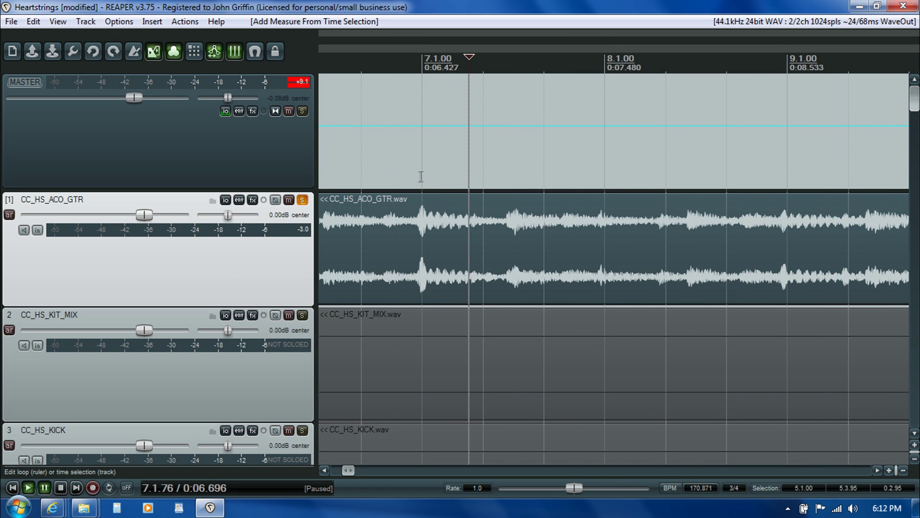
drag(423, 176, 575, 182)
key(shift+m)
- Play the guitar from 6.1.00, place the edit cursor on its attack at 7.3.95, and add a measure from 7.1.00 to there
key(space)
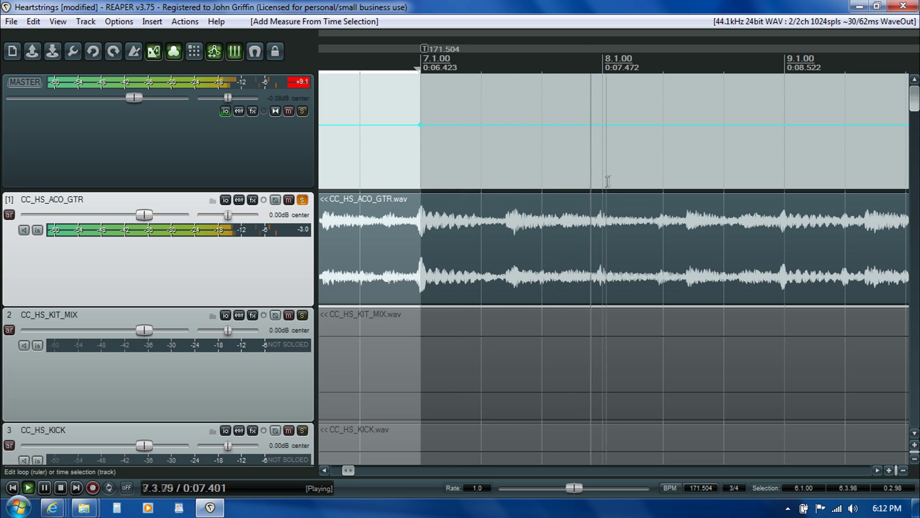
key(ctrl+space)
click(603, 185)
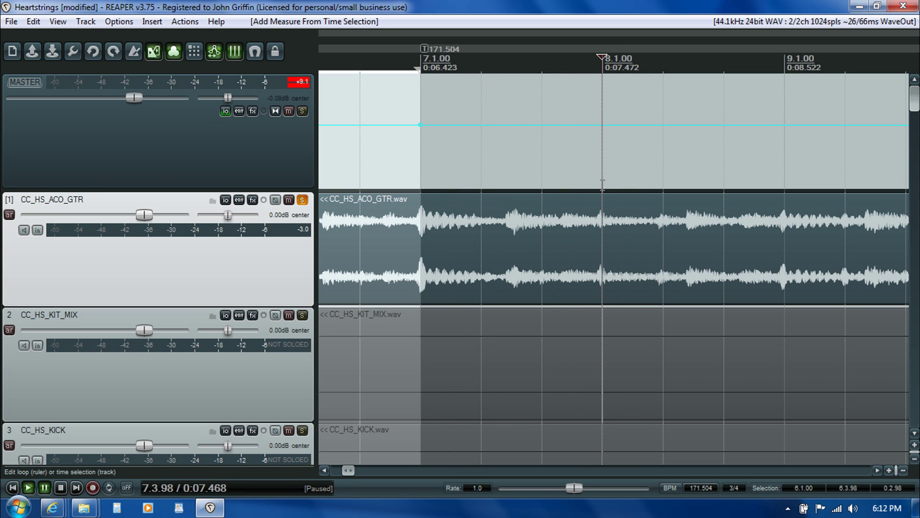
click(601, 182)
click(602, 182)
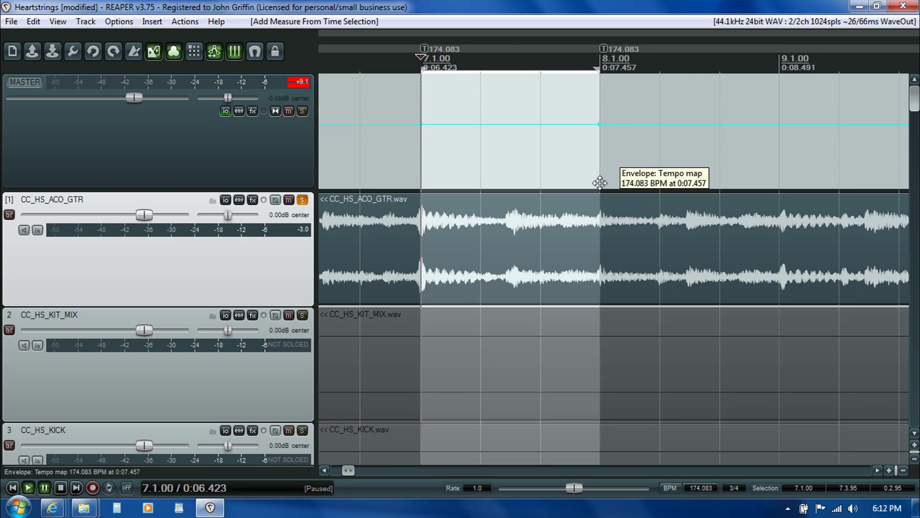
- Play the guitar from 7.1.00 toward the next downbeat and take CC_HS_ACO_GTR out of solo
click(879, 471)
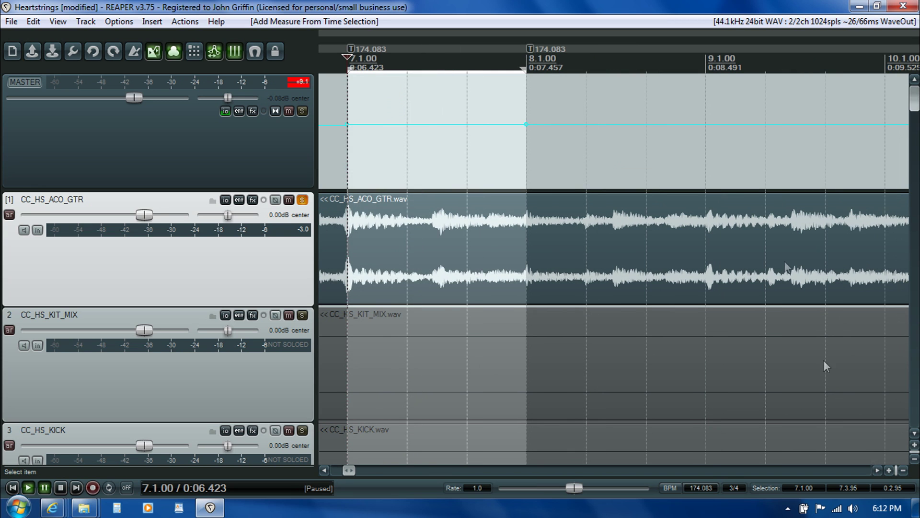
key(space)
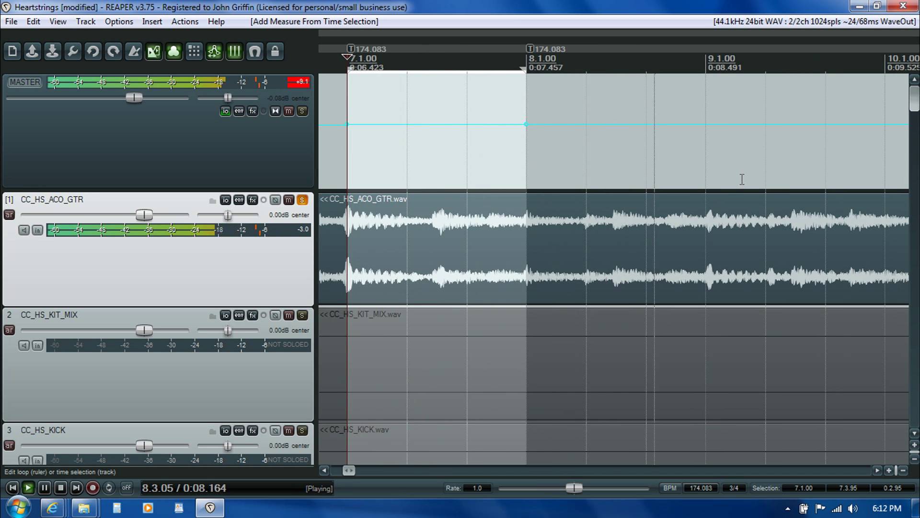
key(ctrl+space)
click(302, 199)
- Play the mix from 7.2.65, place the edit cursor on the guitar attack at 9.1.06, and add a measure from 8.1.00 to there
click(446, 175)
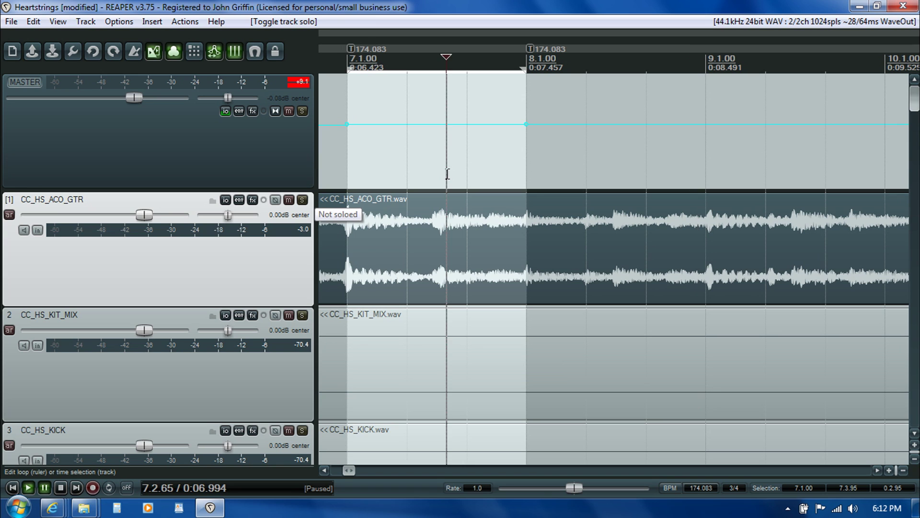
key(space)
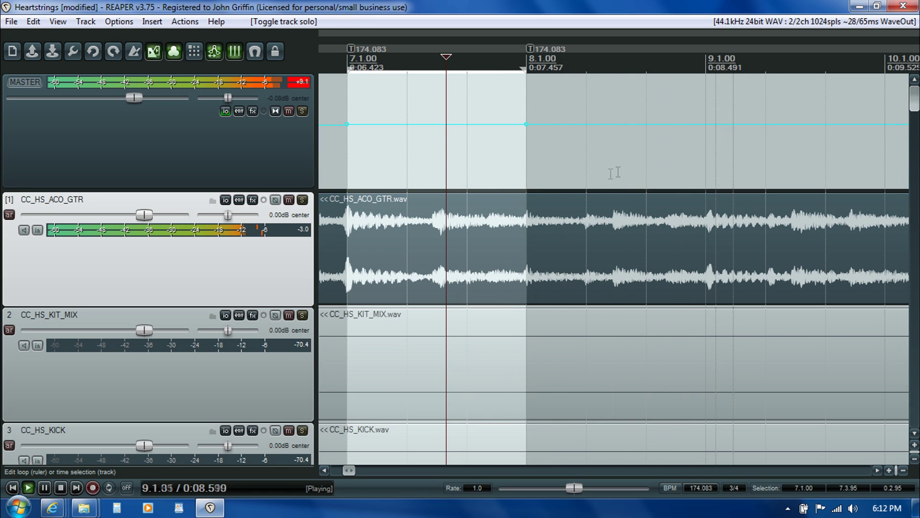
key(ctrl+space)
click(712, 178)
key(shift+m)
- Play the mix from 8.1.00 and repeatedly from 9.1.00 to locate the downbeat near 10.1.00
key(space)
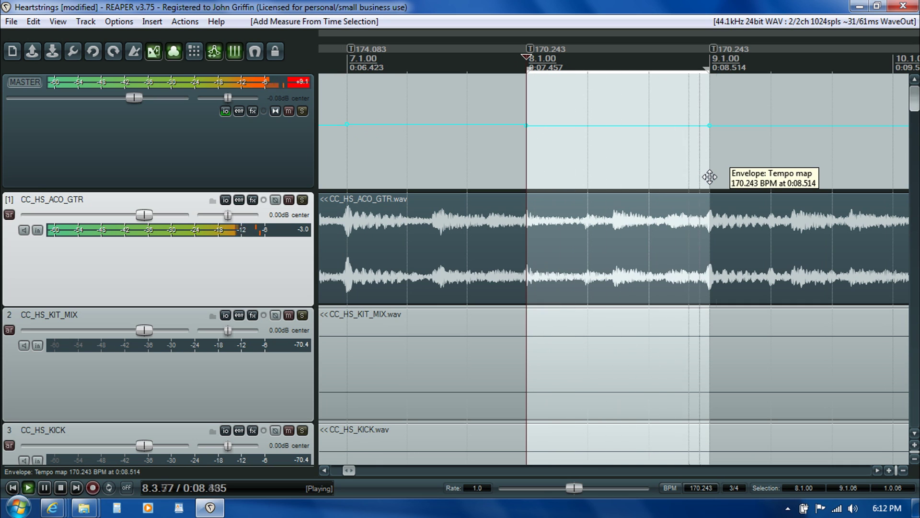
key(ctrl+space)
click(325, 470)
click(324, 470)
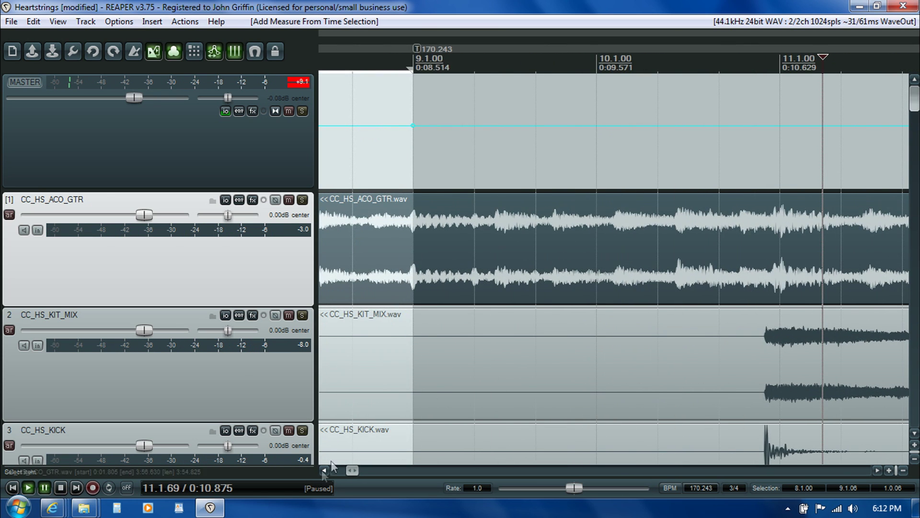
click(414, 162)
key(space)
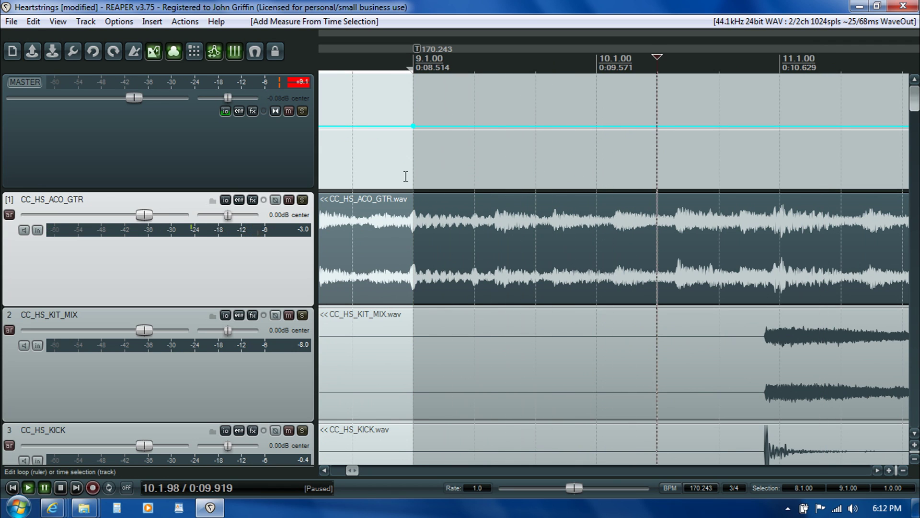
key(space)
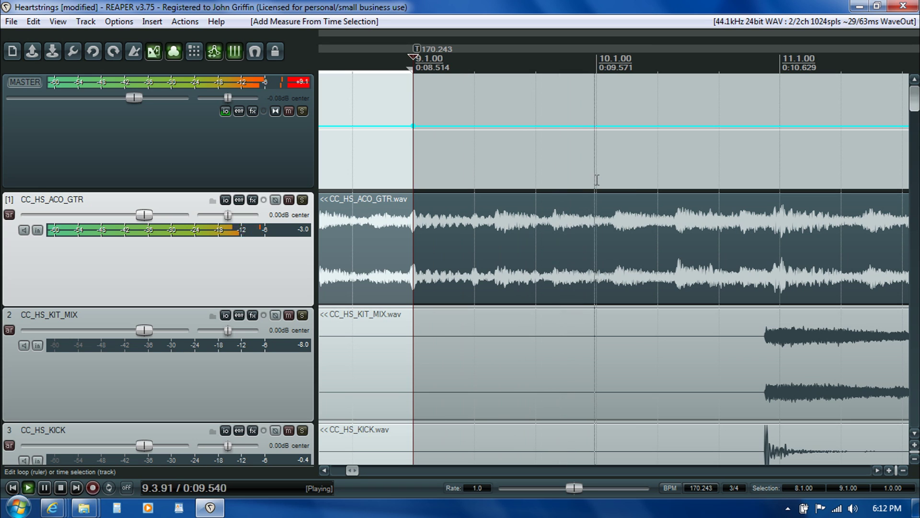
key(space)
- Place the edit cursor on the downbeat at 9.3.90 and add a measure from 9.1.00 to that point
click(593, 180)
click(591, 181)
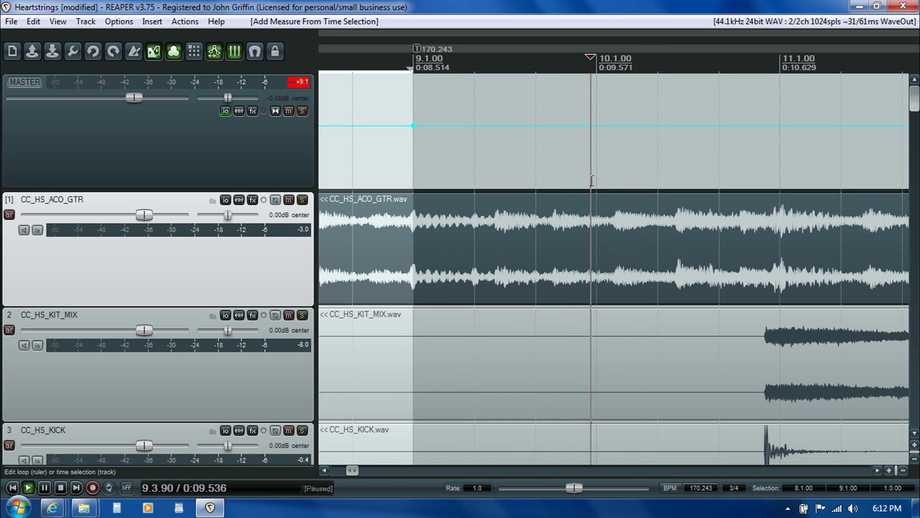
key(space)
key(space)
click(591, 180)
key(shift+m)
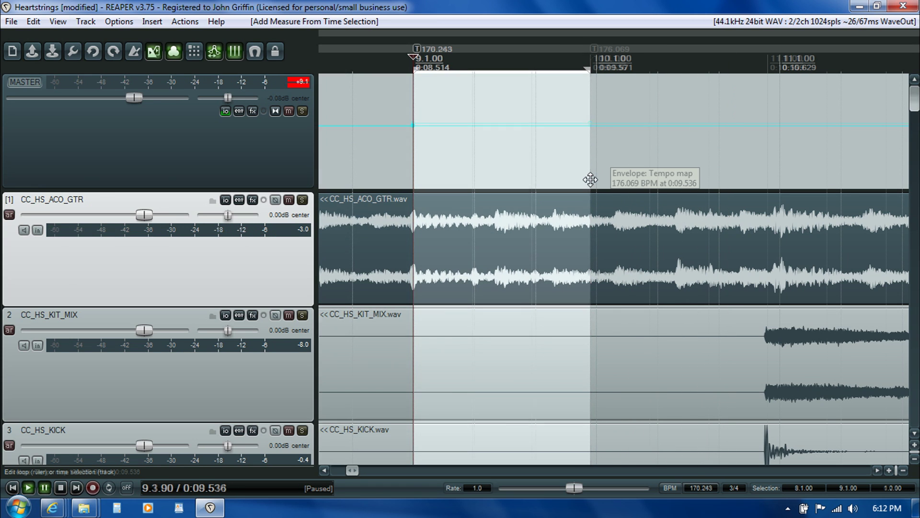
- Play the mix from 9.1.00 and place the edit cursor on the first hit in CC_HS_KICK at 10.3.98
key(space)
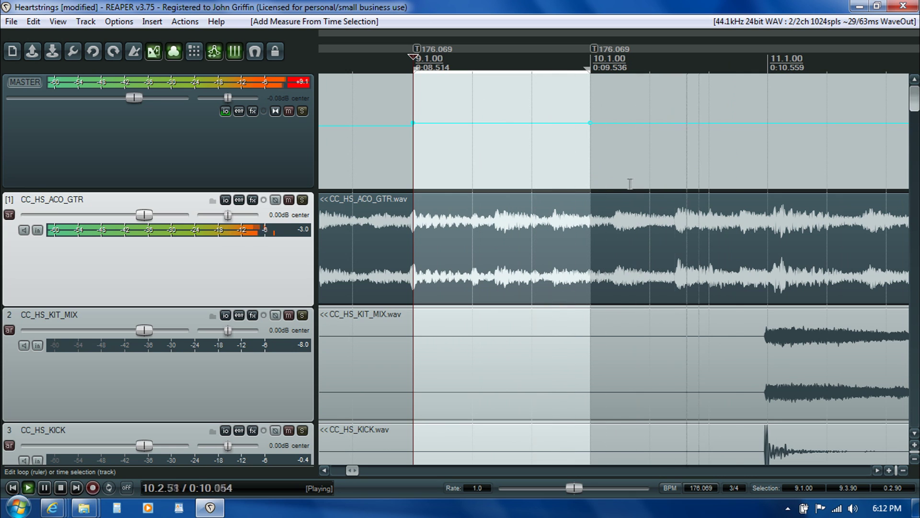
key(space)
click(766, 169)
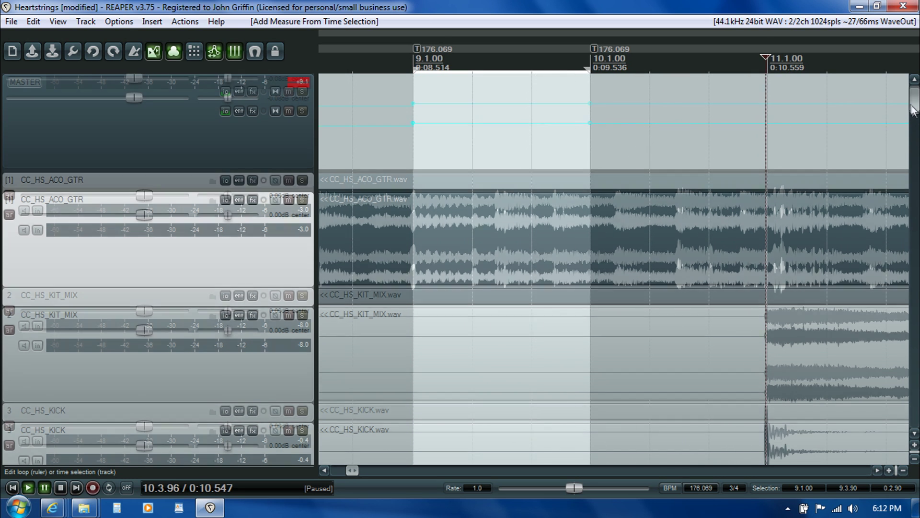
scroll(914, 120, down, 2)
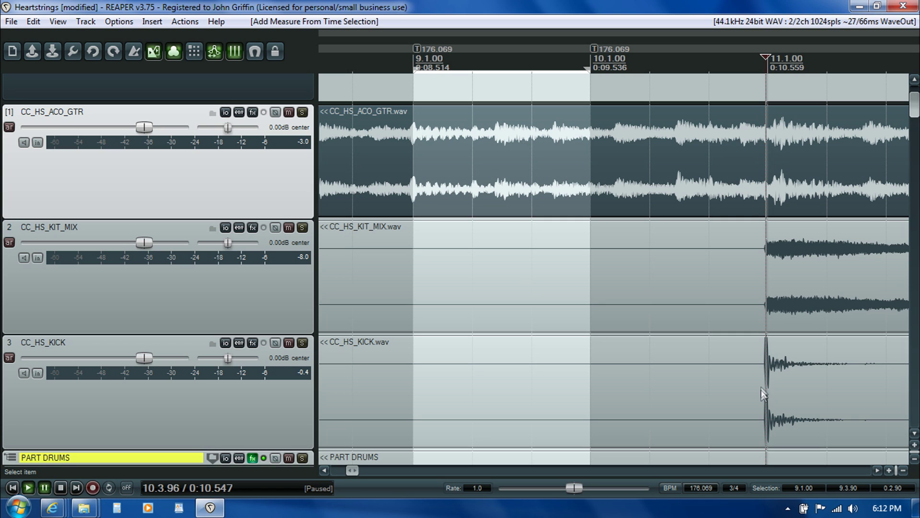
click(755, 353)
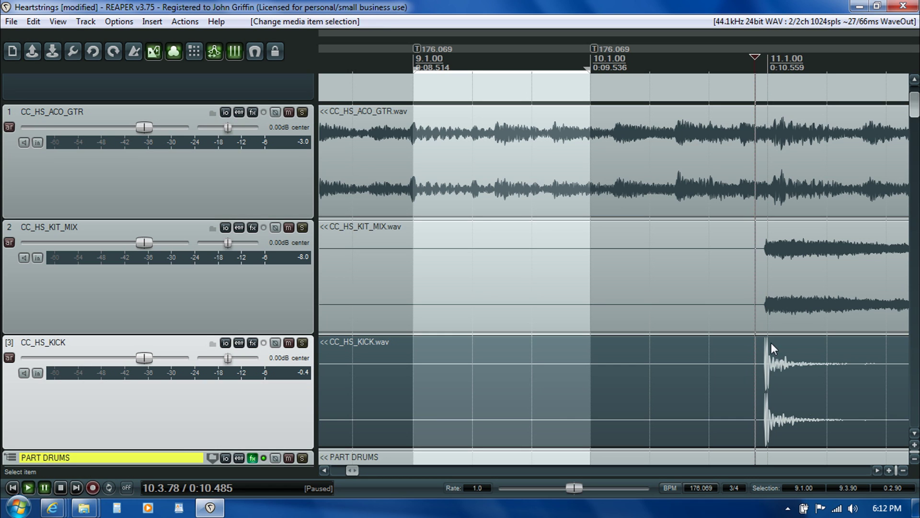
click(875, 470)
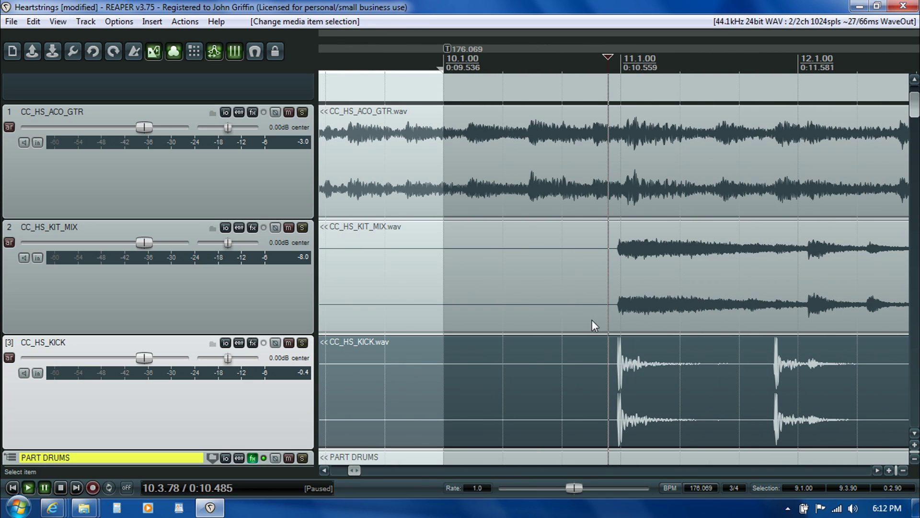
click(620, 340)
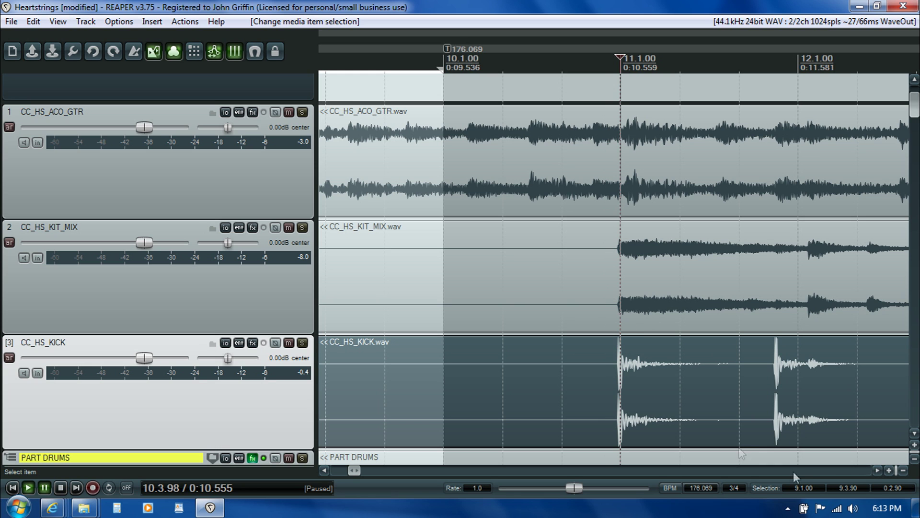
- Check the second CC_HS_KICK hit at 11.3.63 and the CC_HS_KIT_MIX hit at 12.1.15 against the measure grid with the edit cursor
click(876, 469)
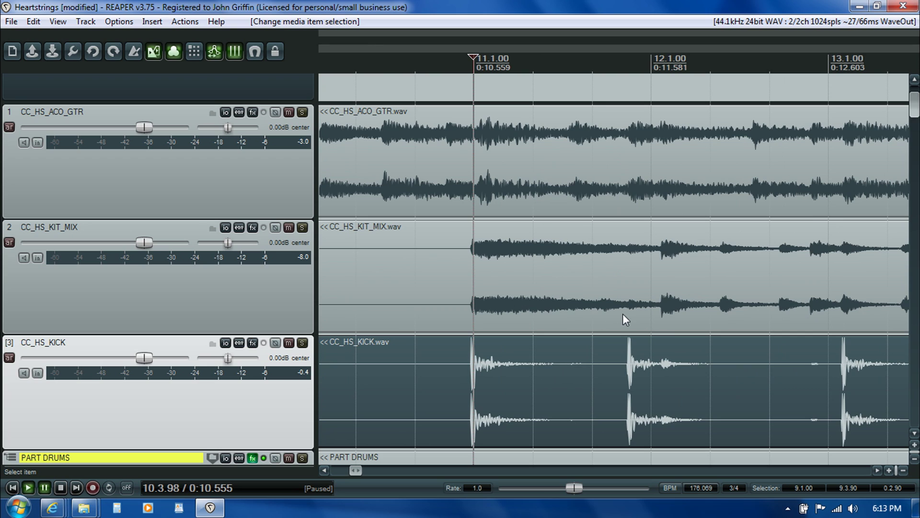
click(629, 341)
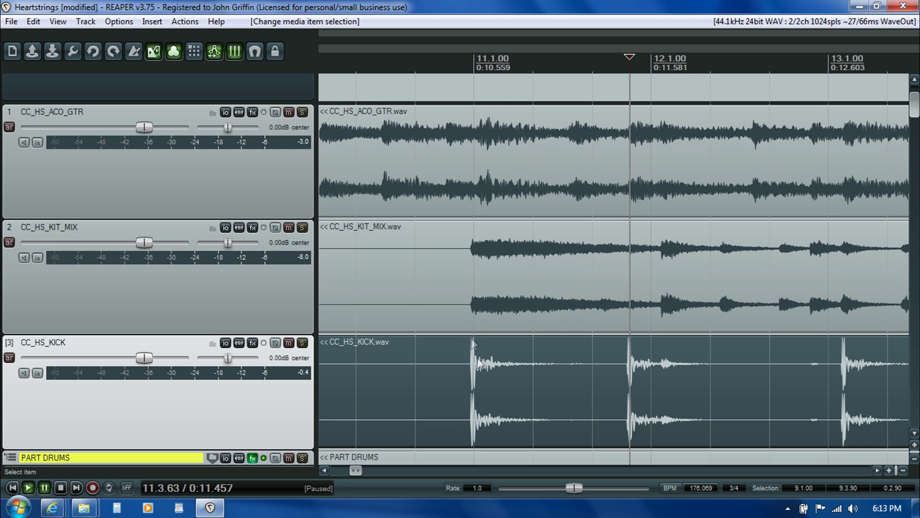
click(878, 470)
click(511, 268)
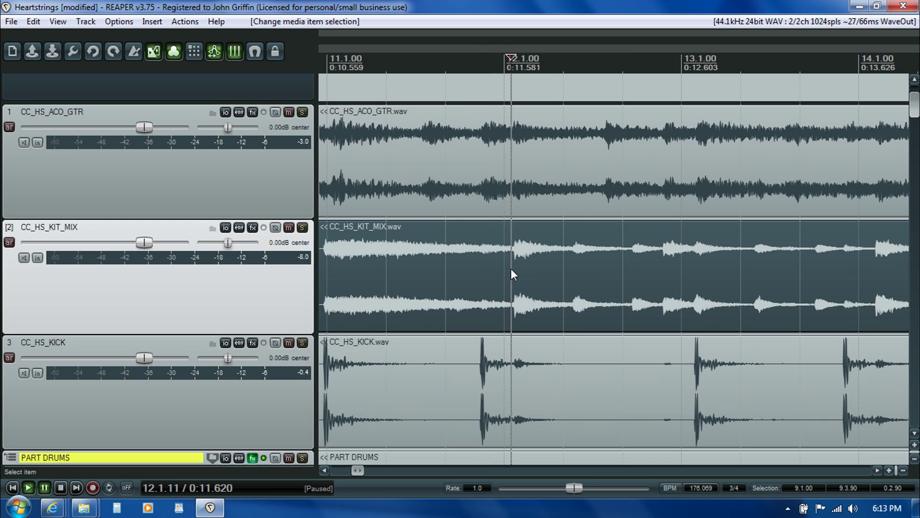
click(513, 267)
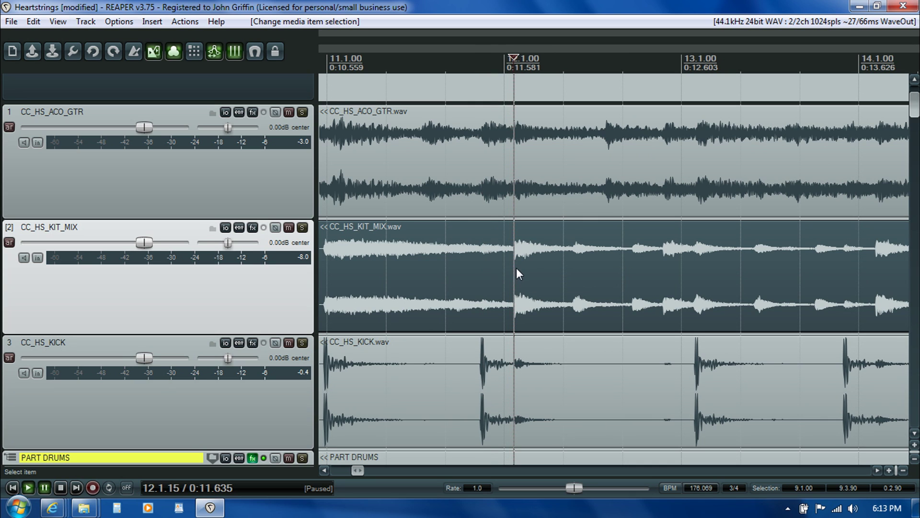
- Solo CC_HS_KIT_MIX and play the drums from the hit just after 12.1.00
click(878, 471)
key(space)
key(ctrl+space)
click(303, 227)
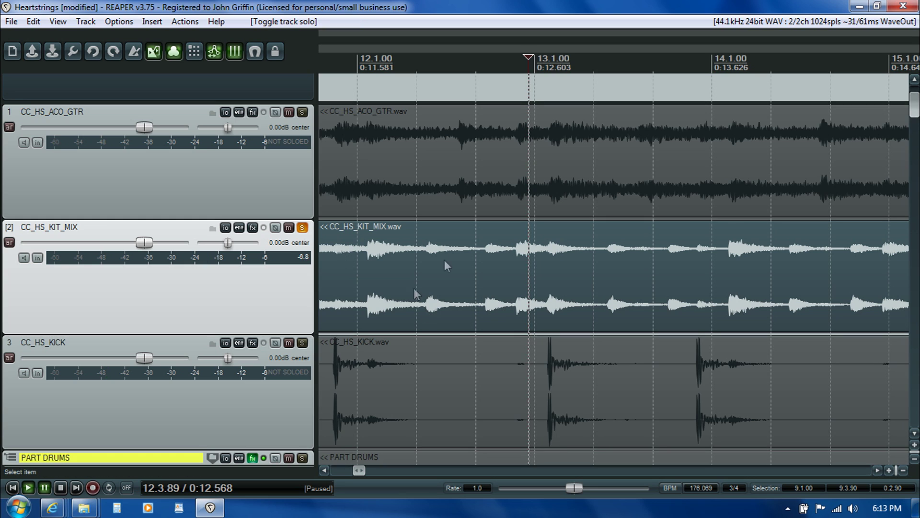
click(370, 260)
key(space)
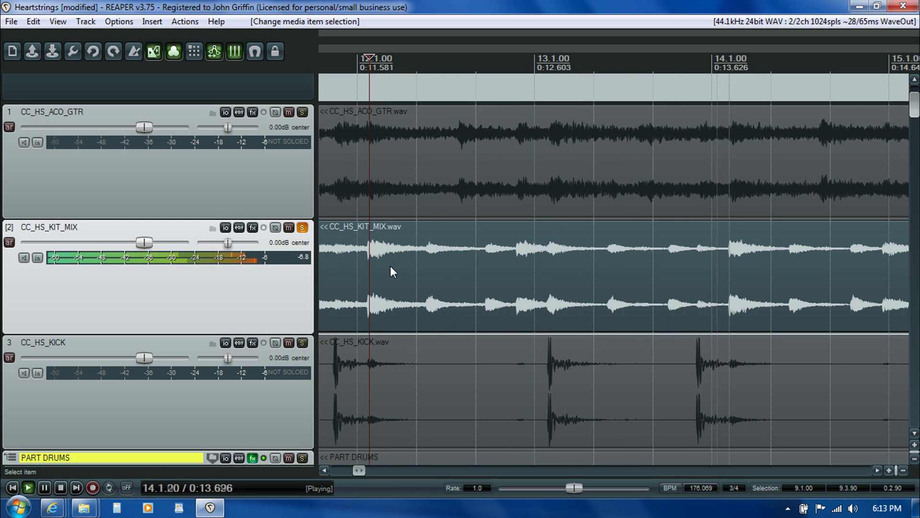
key(ctrl+space)
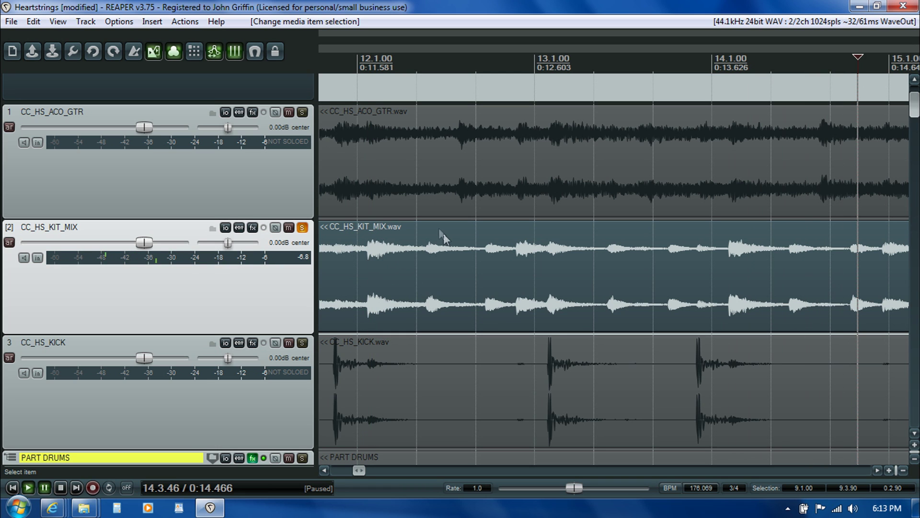
- Move the edit cursor from 10.1.00 to the guitar attack at 10.2.42, and switch the CC_HS_KIT_MIX solo off and back on
click(324, 471)
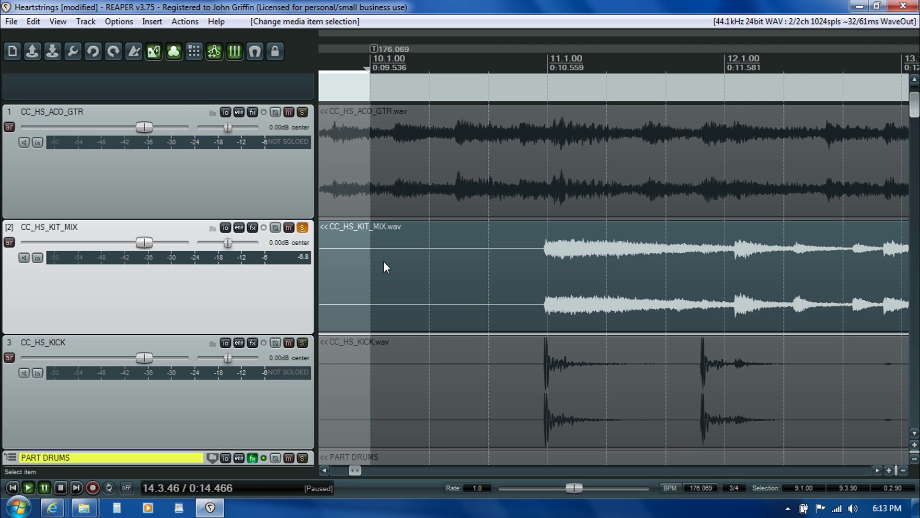
scroll(916, 108, up, 2)
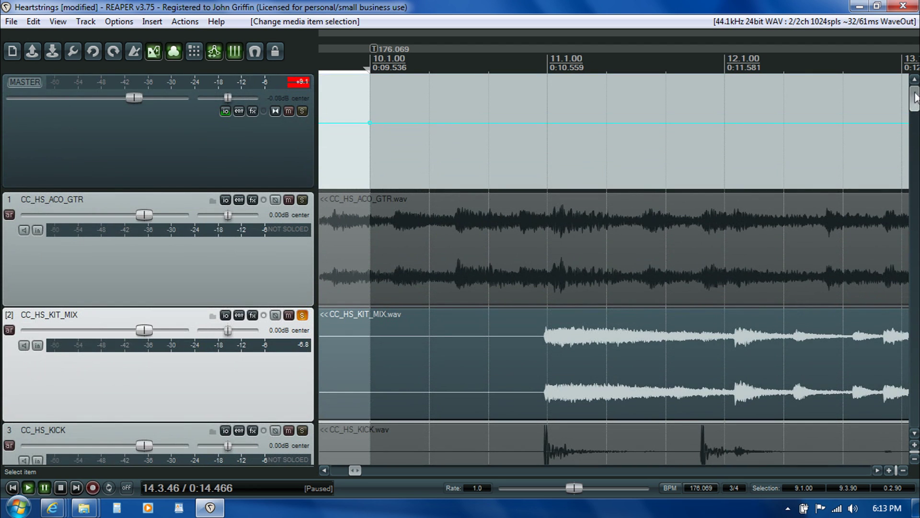
click(372, 137)
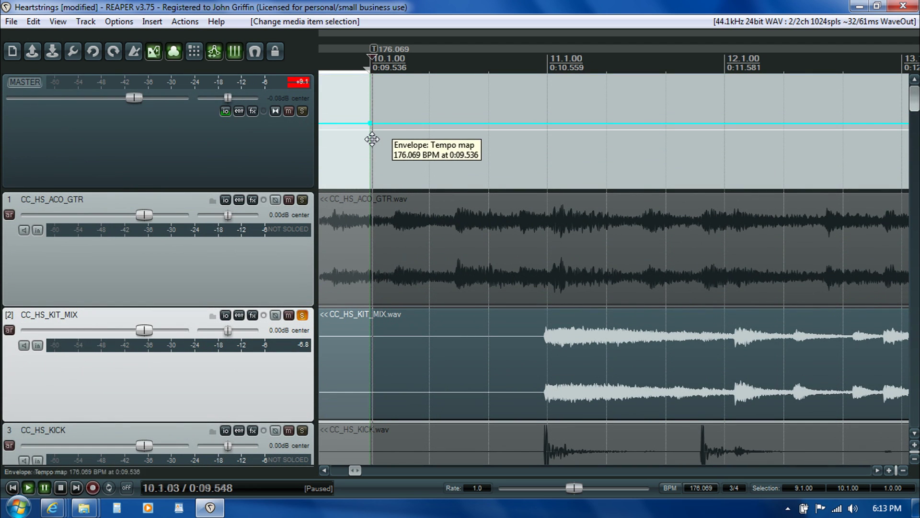
click(454, 158)
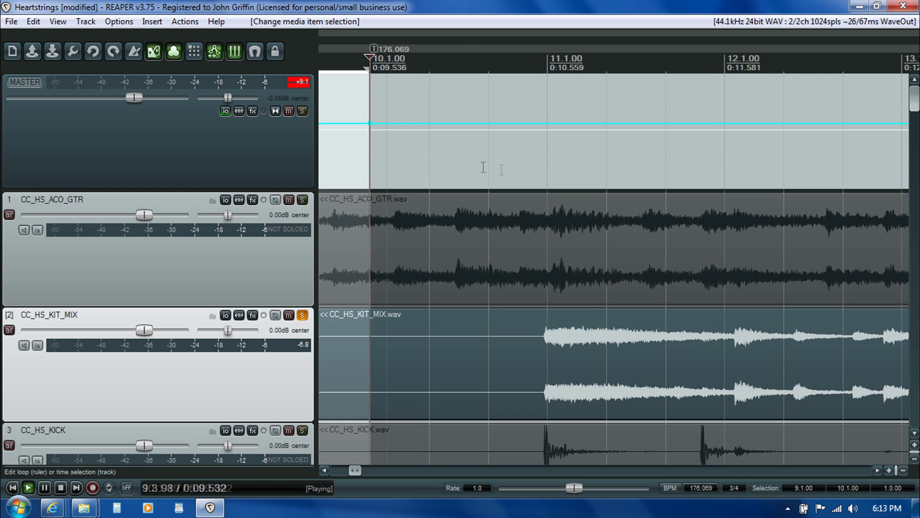
click(303, 315)
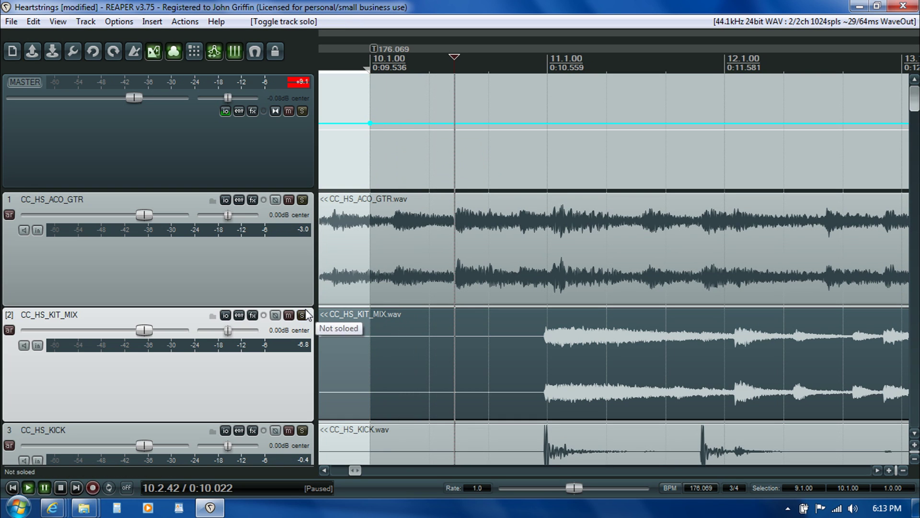
click(302, 316)
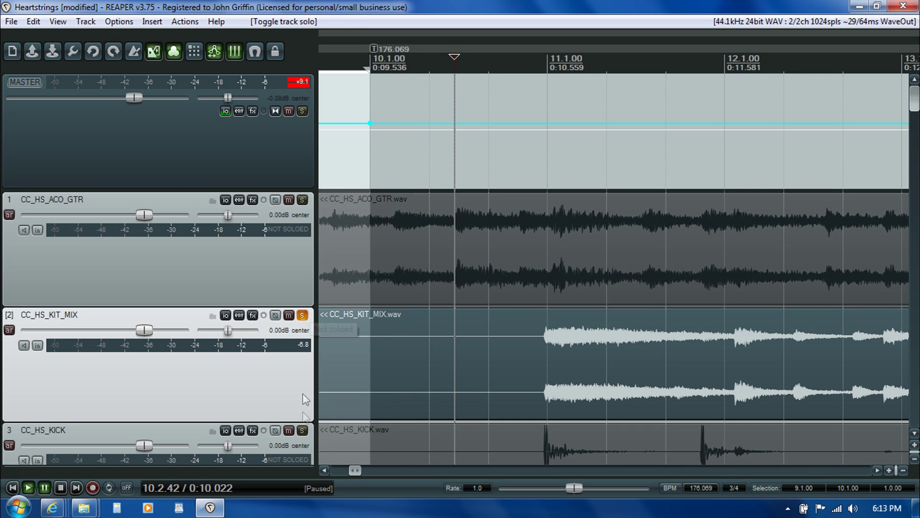
- Solo CC_HS_KICK too, and add a measure spanning 10.1.00 to the first kick hit at 10.3.96
click(302, 431)
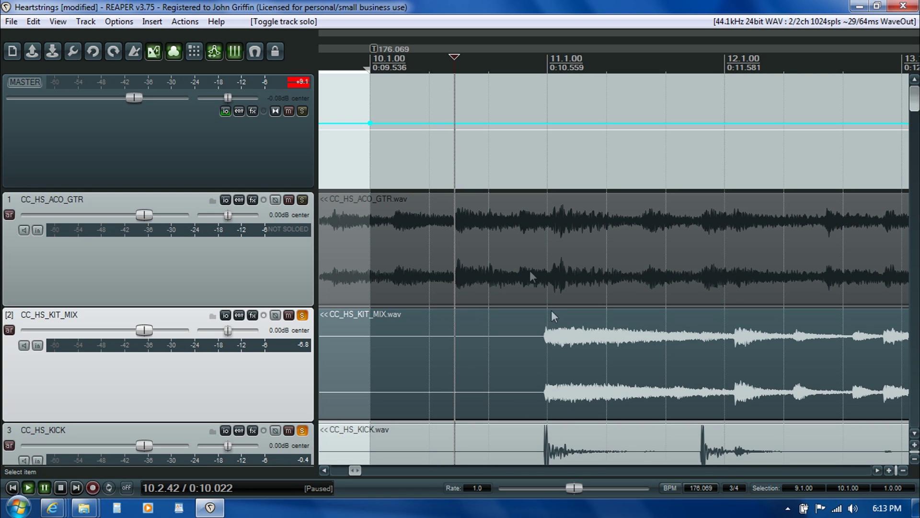
click(370, 148)
key(Return)
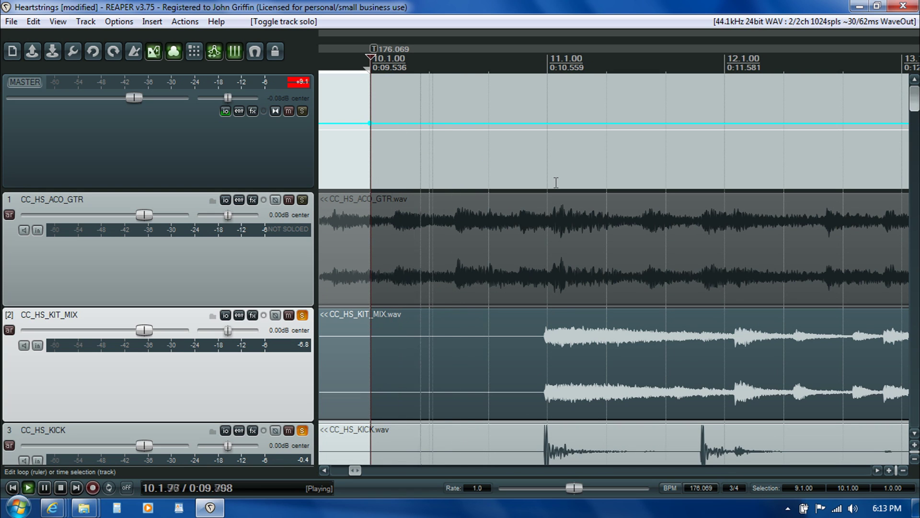
key(Return)
click(545, 166)
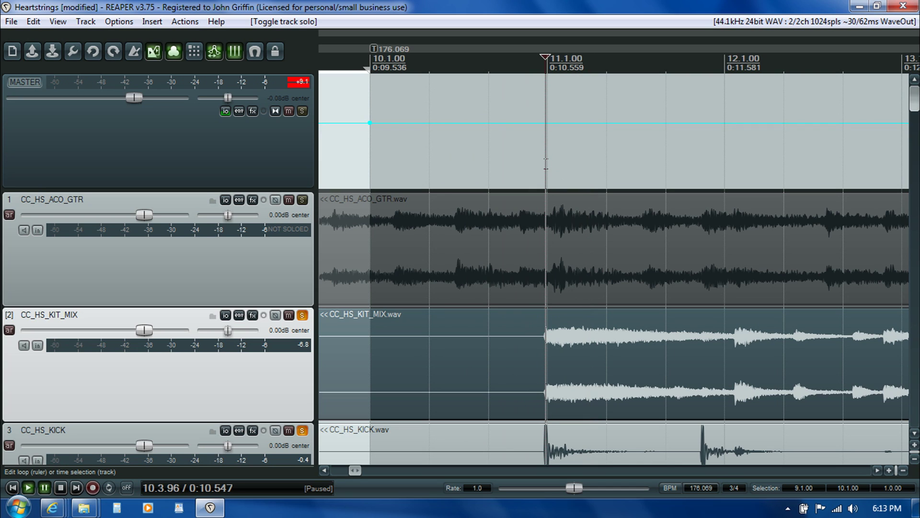
key(alt+shift+c)
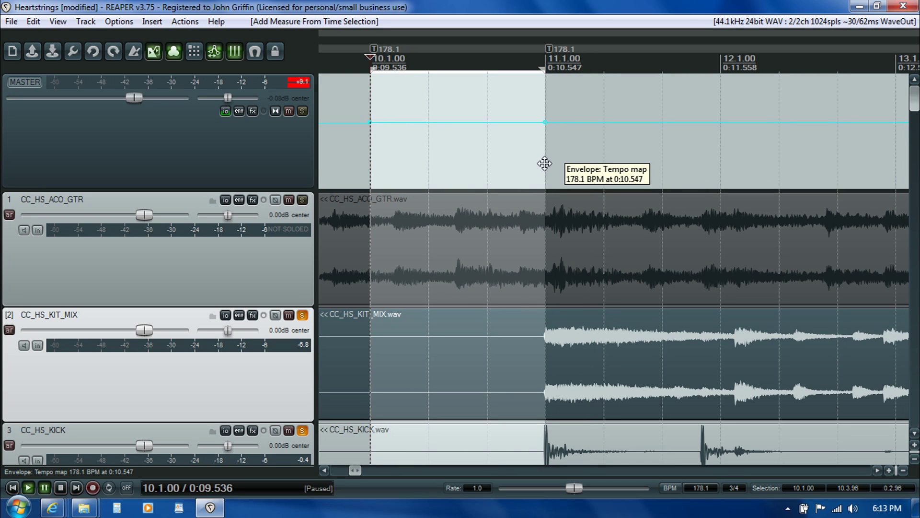
- Play the drums past 11.1.00 and add a measure from 11.1.00 to the CC_HS_KIT_MIX hit at 12.1.25
key(space)
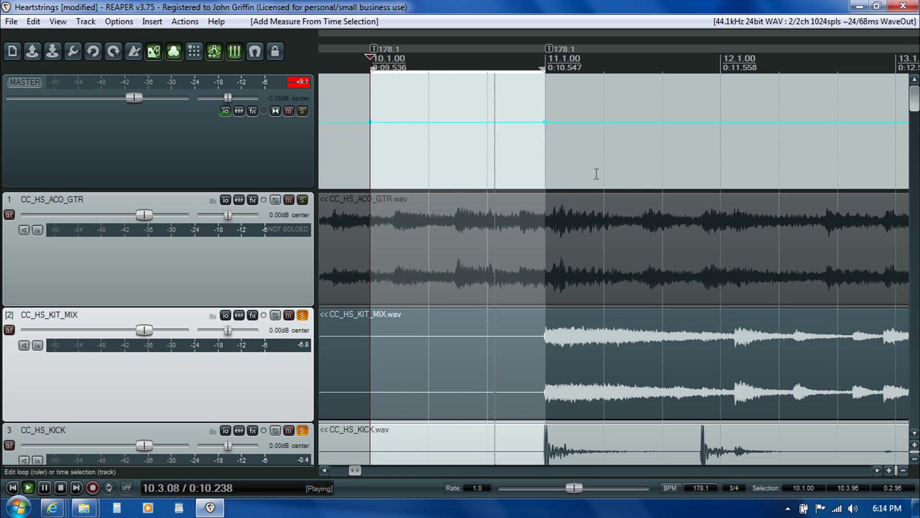
key(ctrl+space)
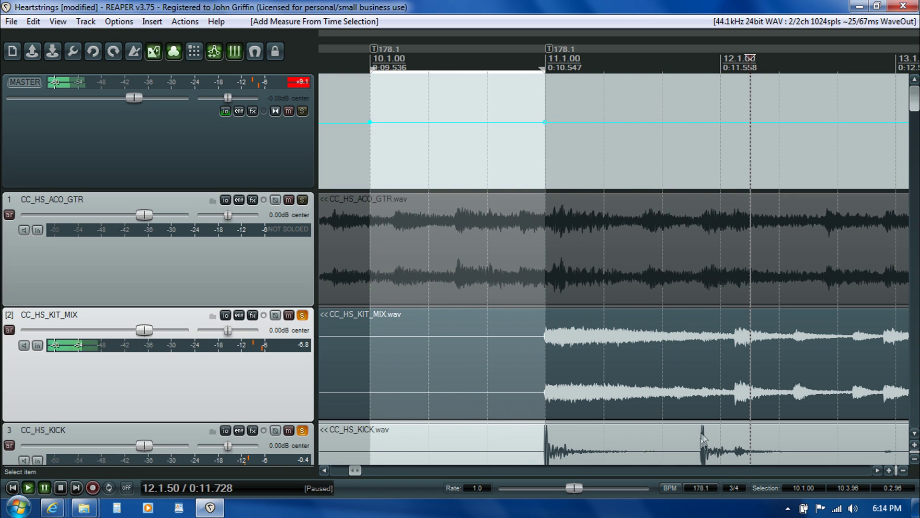
click(735, 407)
scroll(915, 115, down, 1)
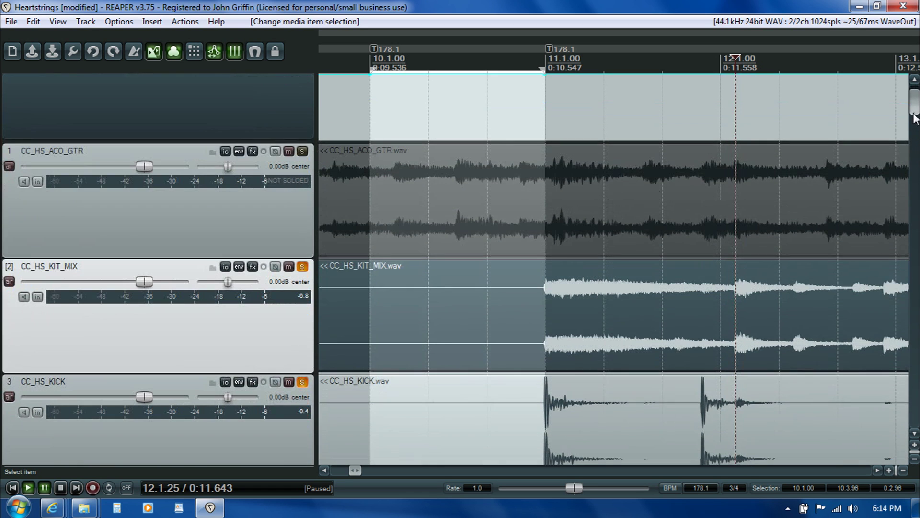
click(622, 362)
key(space)
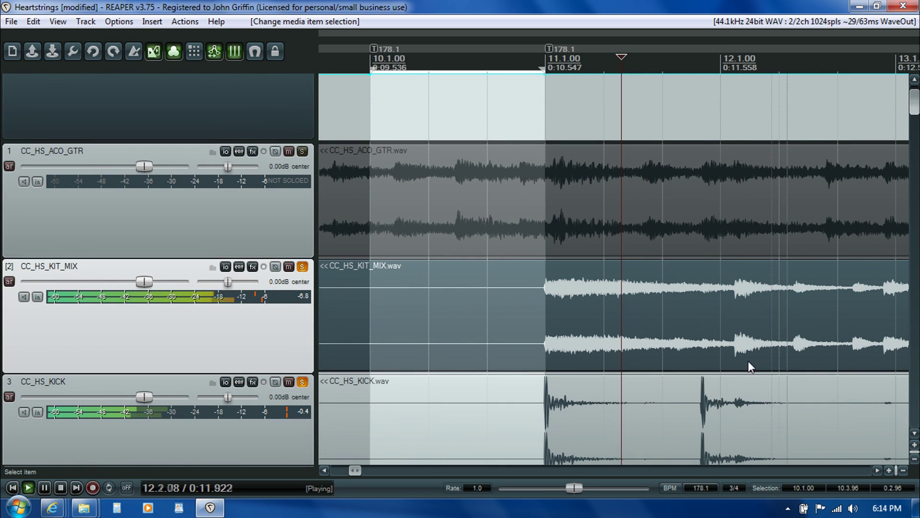
key(ctrl+space)
click(736, 359)
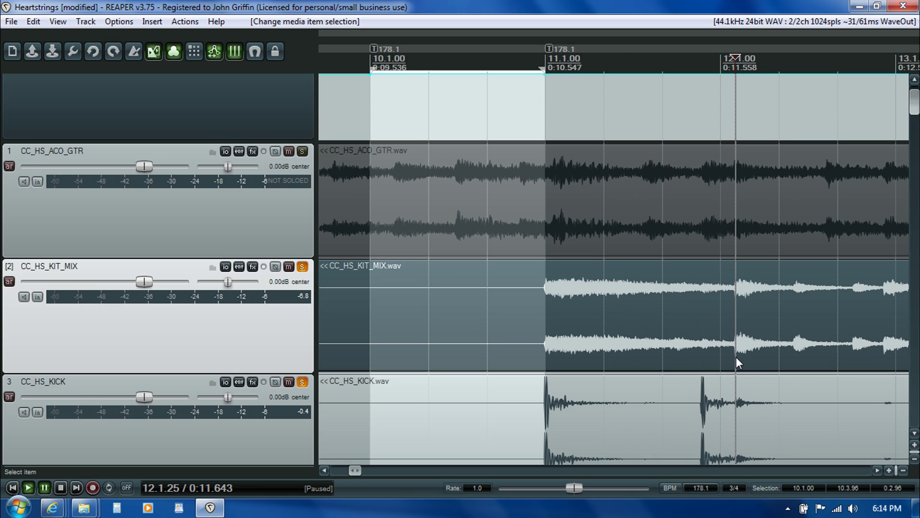
key(alt+shift+c)
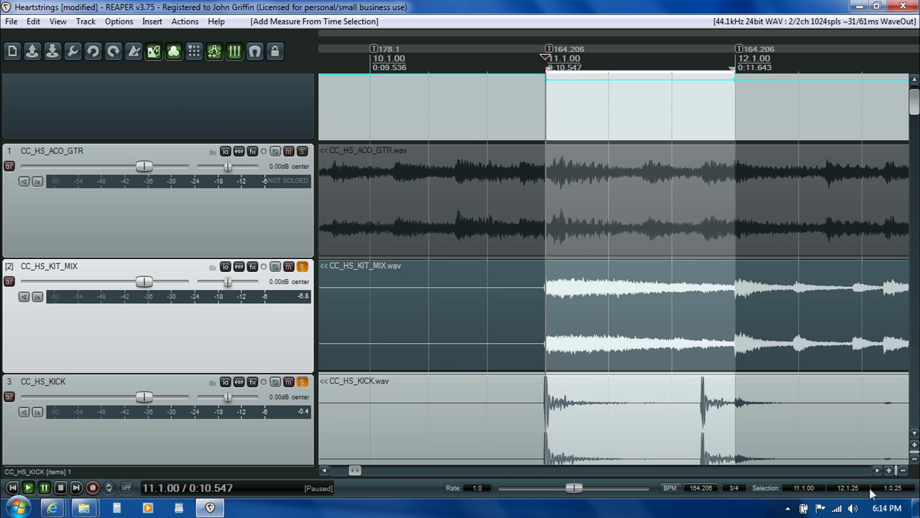
- Audition the drums from the hit at 12.1.00 and add a measure from there to the kick hit at 12.3.87
click(878, 471)
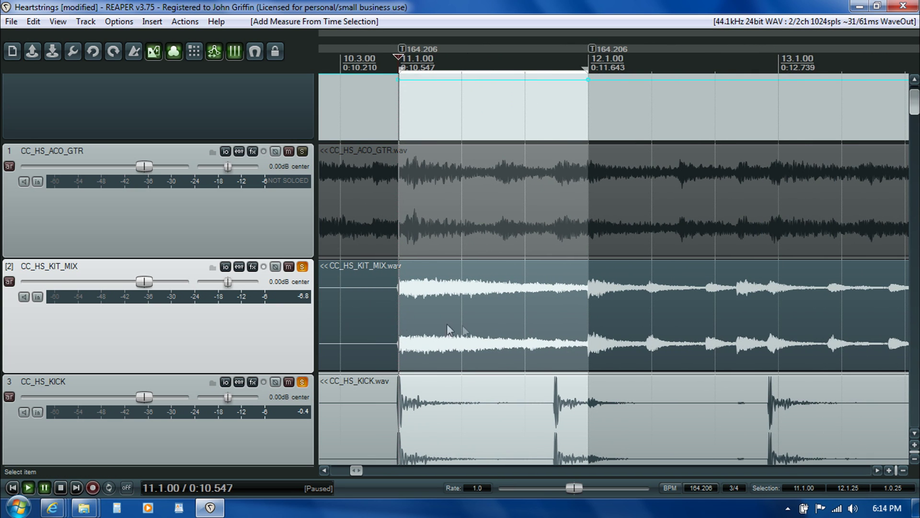
click(589, 354)
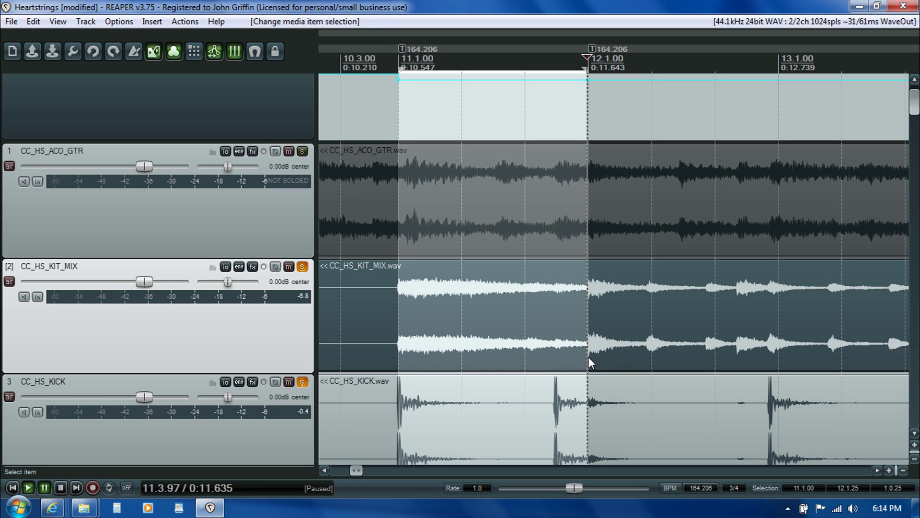
key(ctrl+space)
key(ctrl+space)
click(770, 364)
key(alt+m)
- Play on from 12.1.00 and add a measure from 13.1.00 to the CC_HS_KIT_MIX hit just before 14.1.00
key(space)
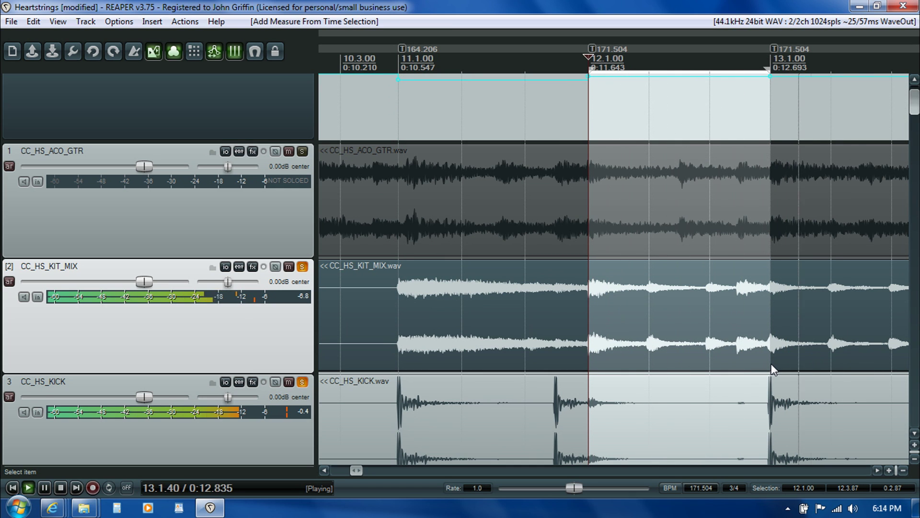
key(ctrl+space)
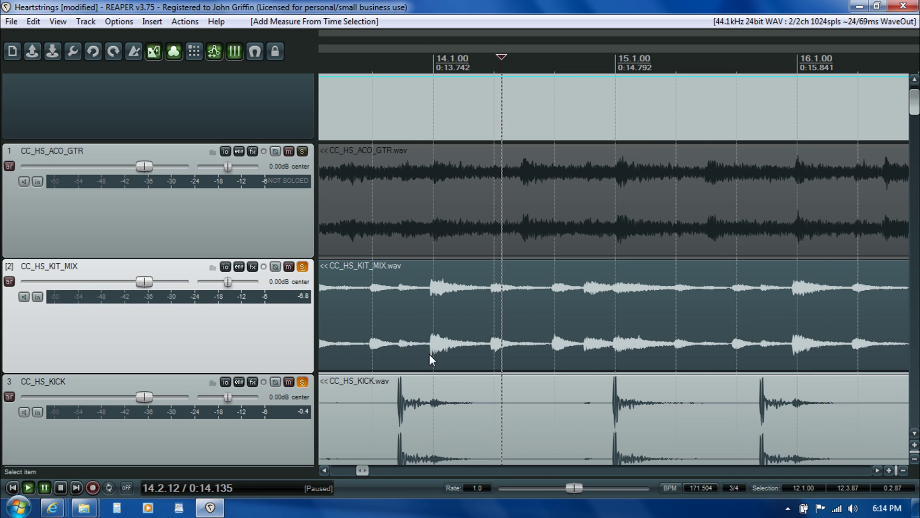
click(430, 356)
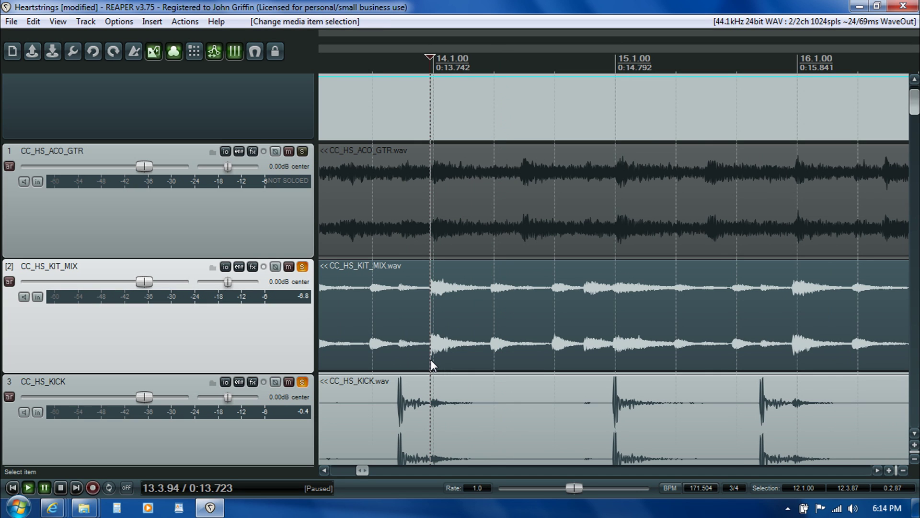
key(alt+m)
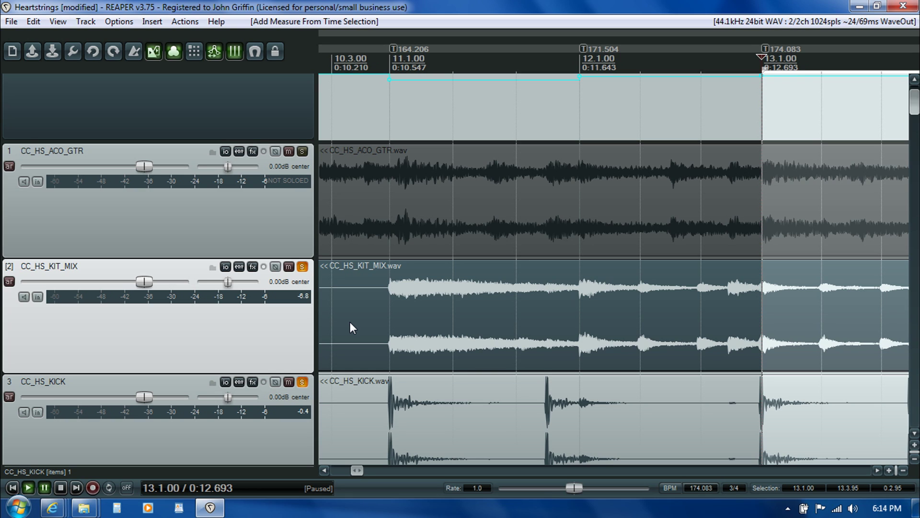
- Review the tempo map from the song's end back to measure 1, and shrink the track heights to show the part folders
mouse_move(581, 82)
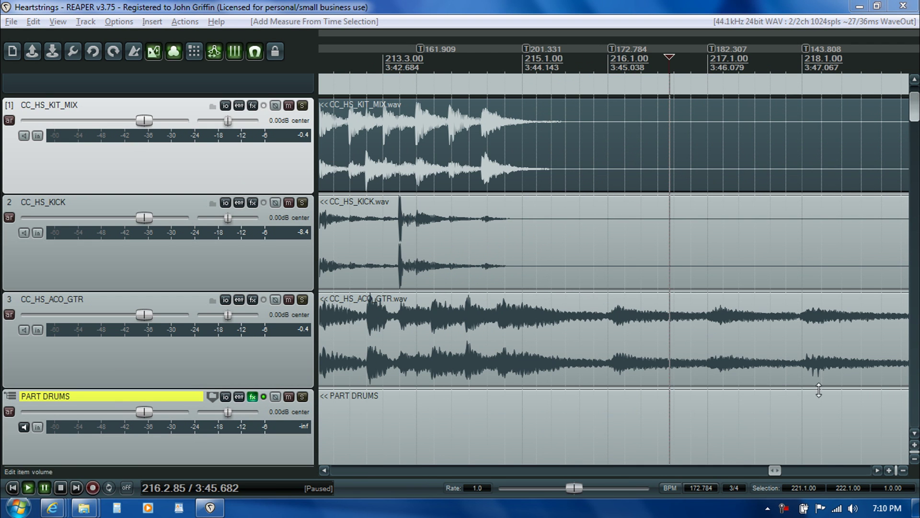
drag(770, 466, 703, 473)
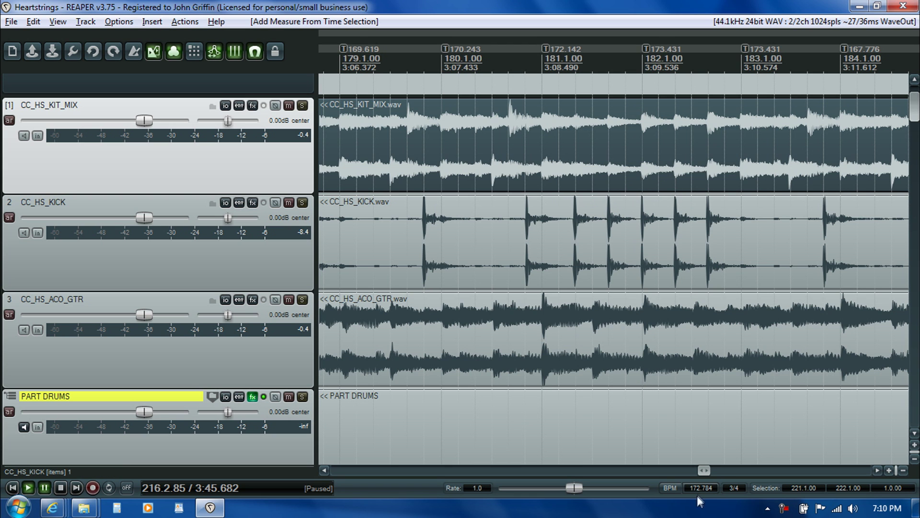
drag(703, 471, 306, 471)
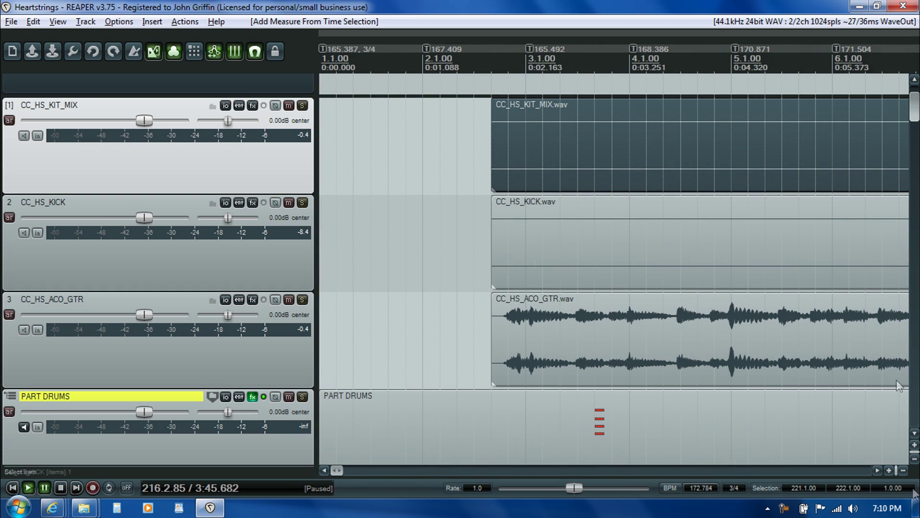
click(913, 458)
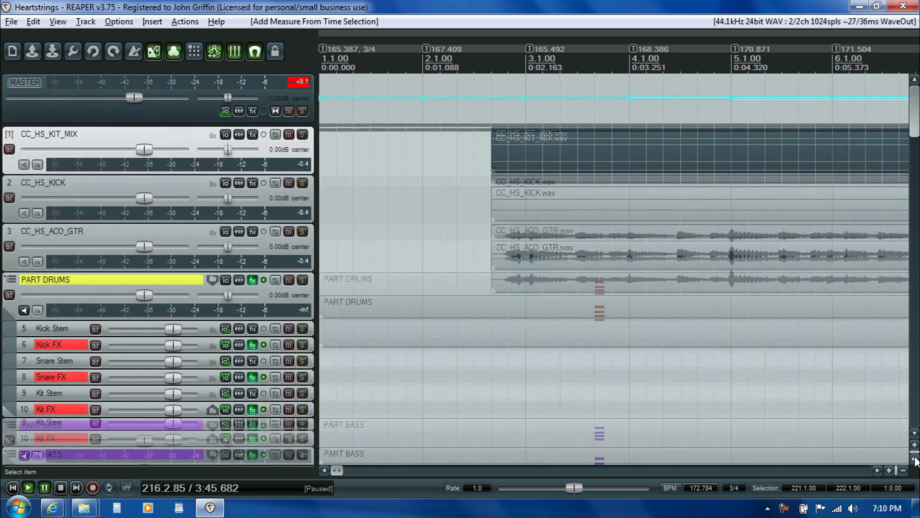
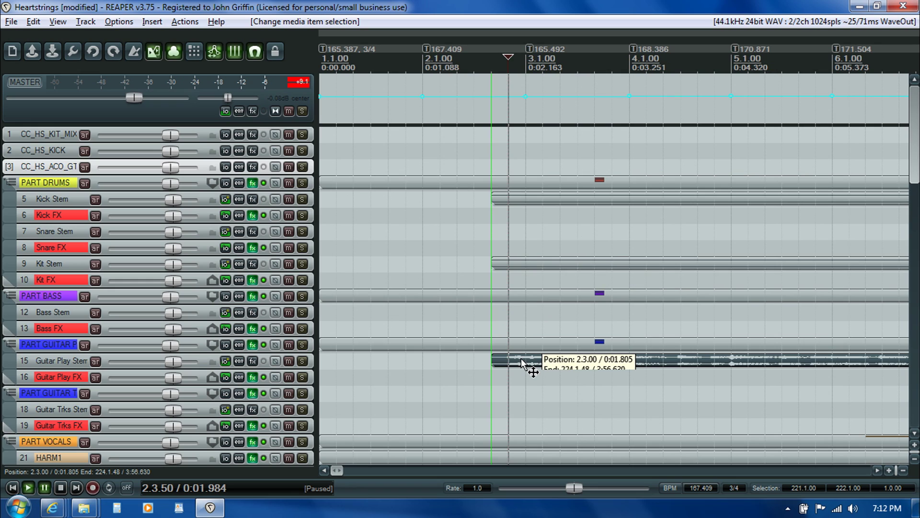
- Place the acoustic guitar item on Guitar Play Stem at 2.3.00 and go over the tracks of the two guitar parts
drag(523, 363, 521, 363)
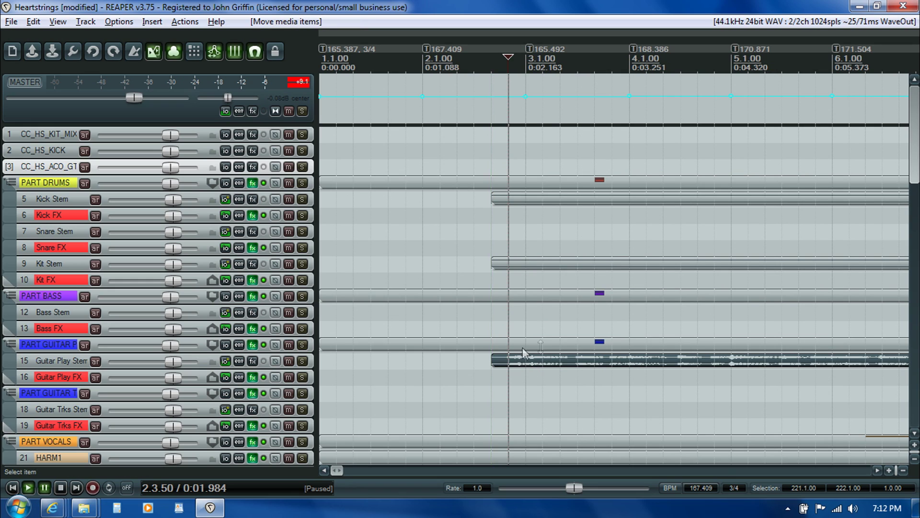
drag(914, 101, 915, 144)
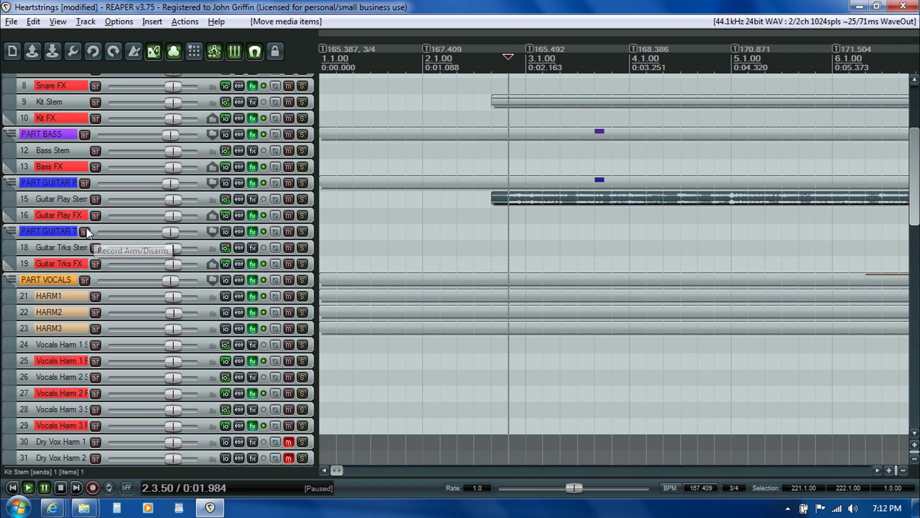
click(47, 214)
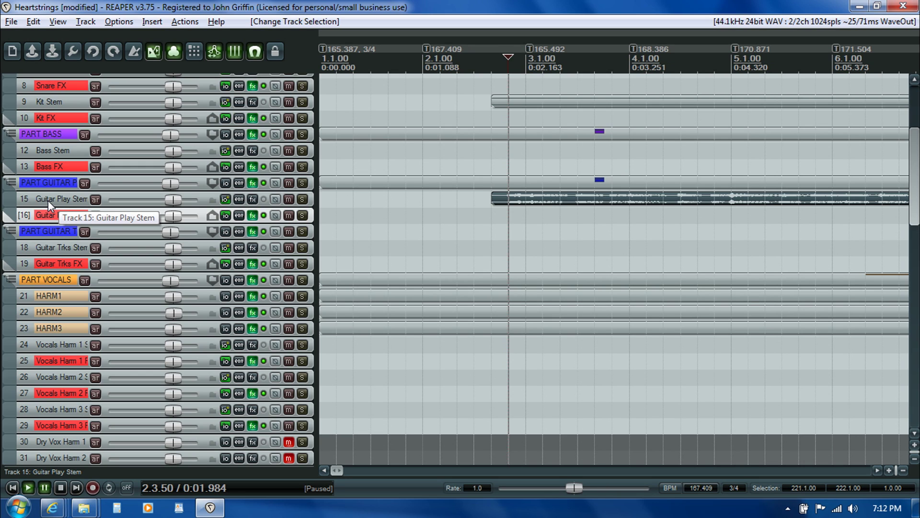
click(52, 247)
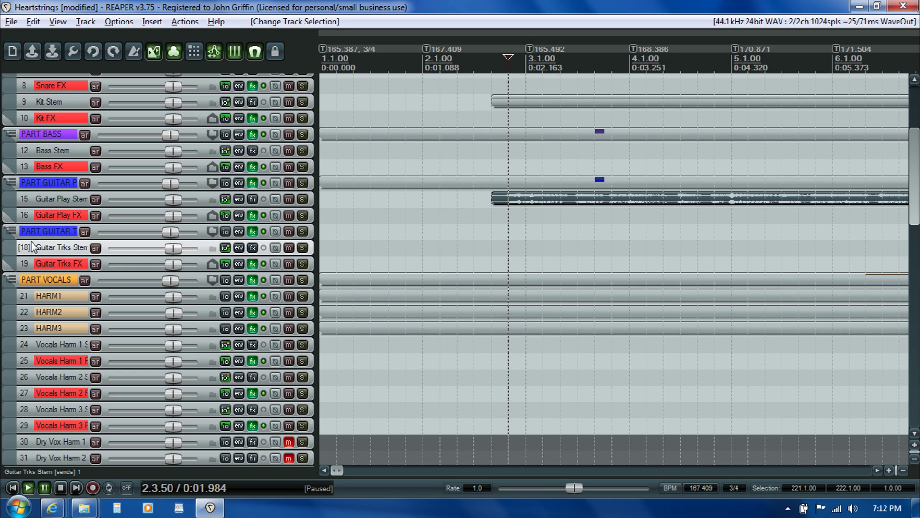
- Add three new tracks directly below Guitar Play Stem
click(47, 198)
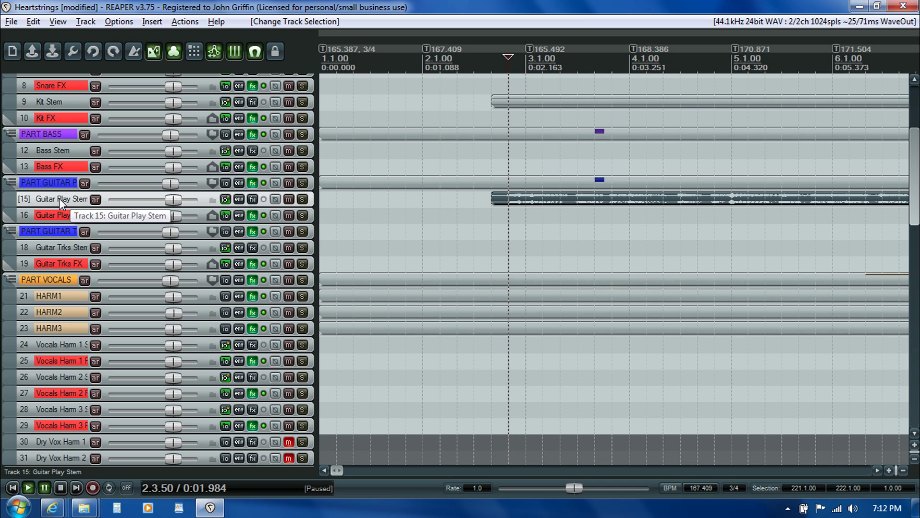
key(ctrl+t)
key(ctrl+t)
key(ctrl+t)
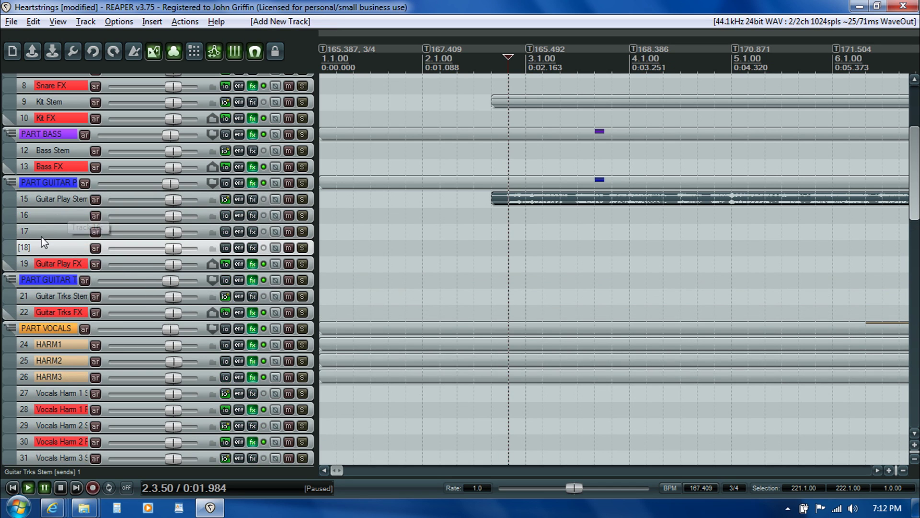
click(53, 214)
click(54, 231)
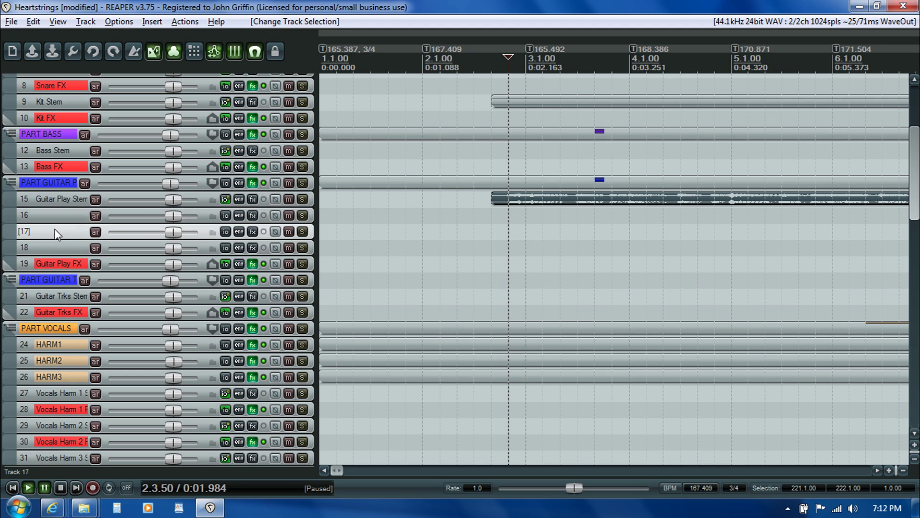
click(55, 246)
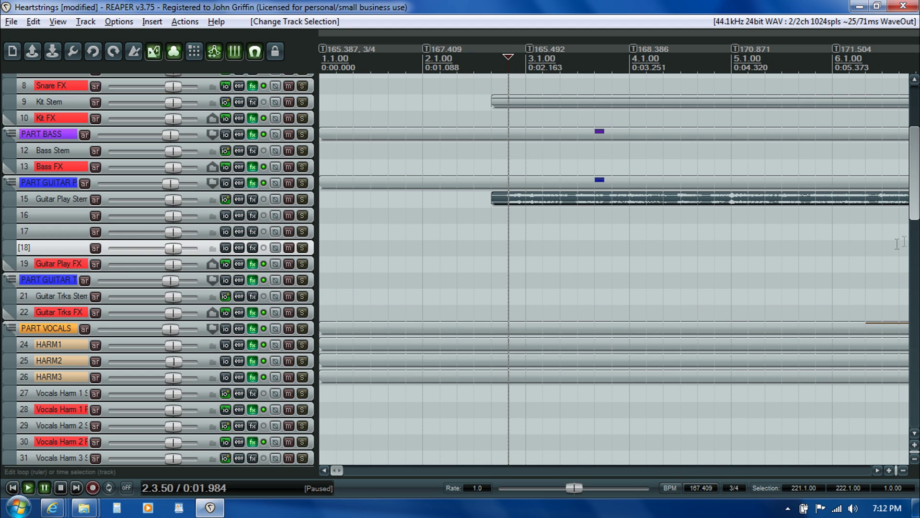
- Move the audio item from the CC_HS_ACO_GTR track below BEAT onto the first new track under Guitar Play Stem
drag(915, 196, 916, 343)
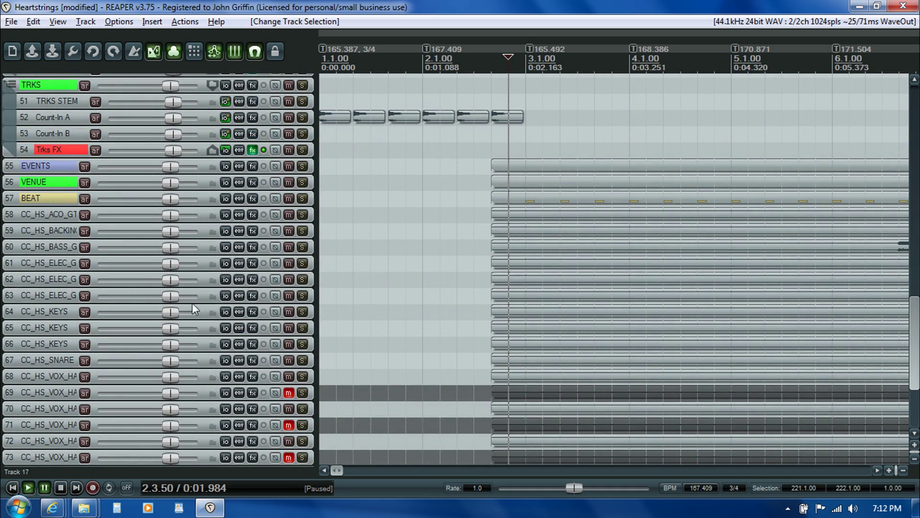
click(53, 215)
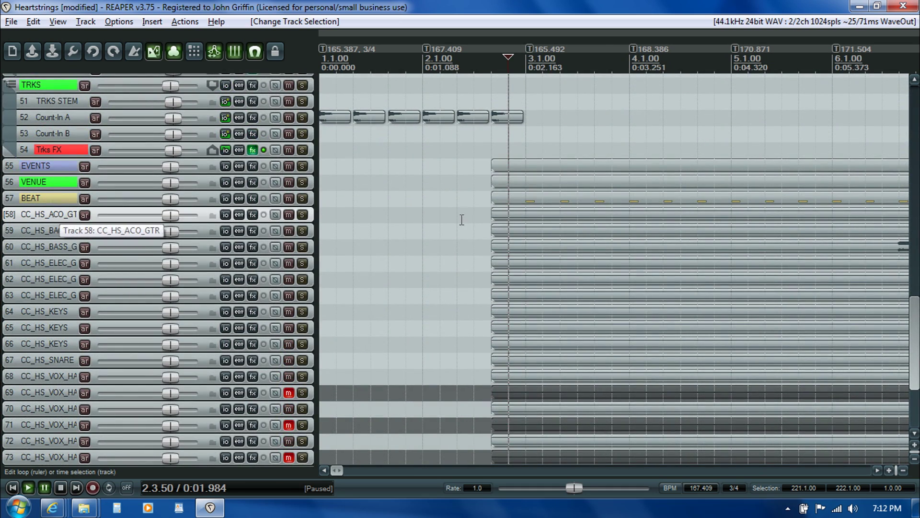
click(544, 218)
drag(544, 218, 547, 378)
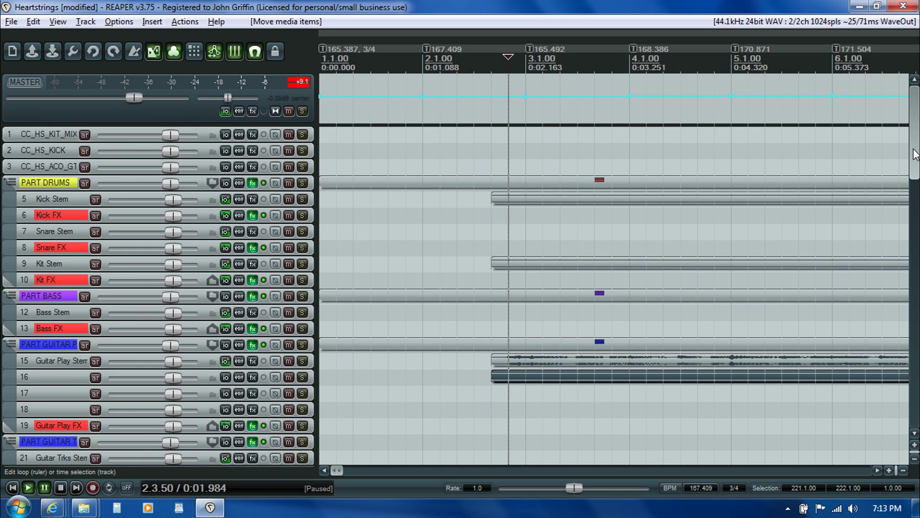
- Name the track directly below Guitar Play Stem "Acoustic 2"
double_click(53, 377)
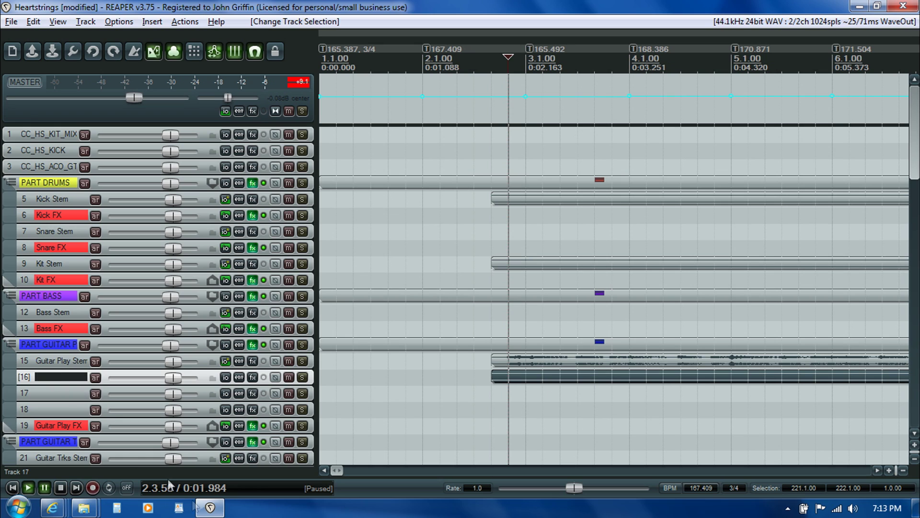
text(Acoutsi)
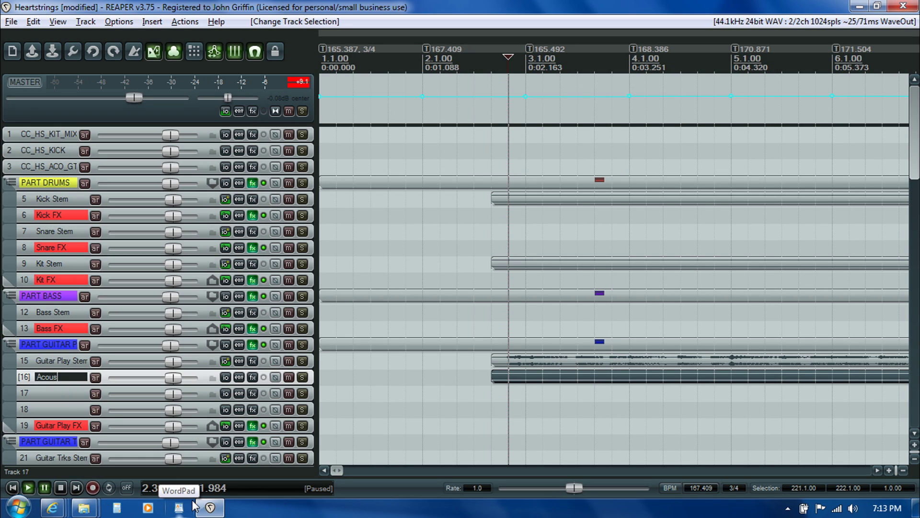
key(Return)
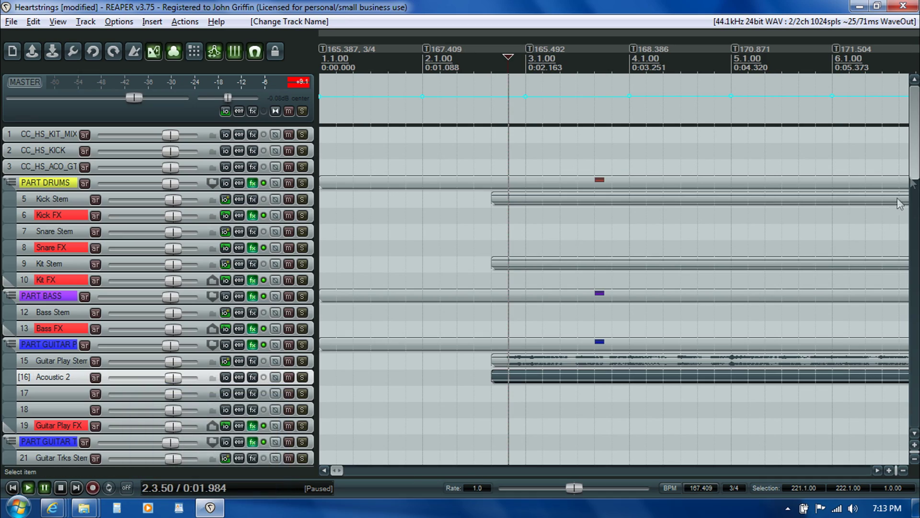
- Move the three CC_HS_ELEC_GTR audio items together onto the tracks directly below Acoustic 2, starting at 2.3.00
scroll(913, 163, down, 15)
scroll(29, 235, down, 3)
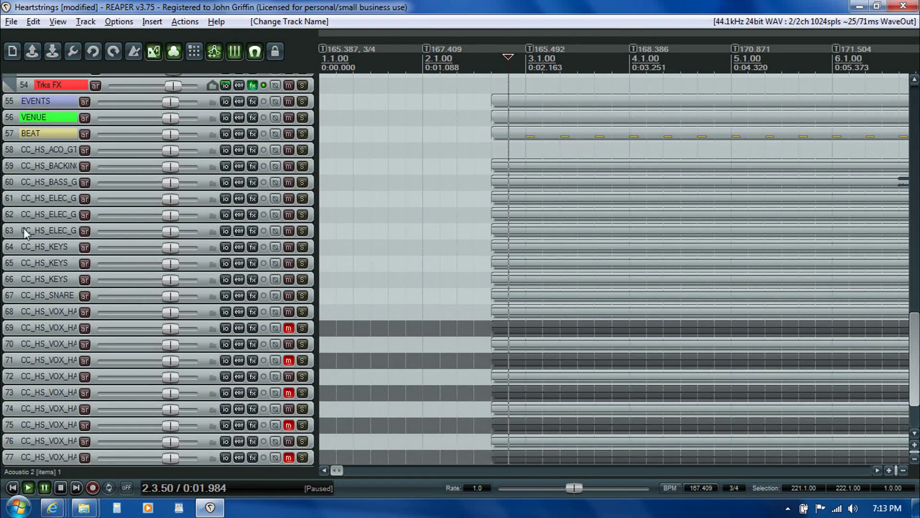
click(37, 202)
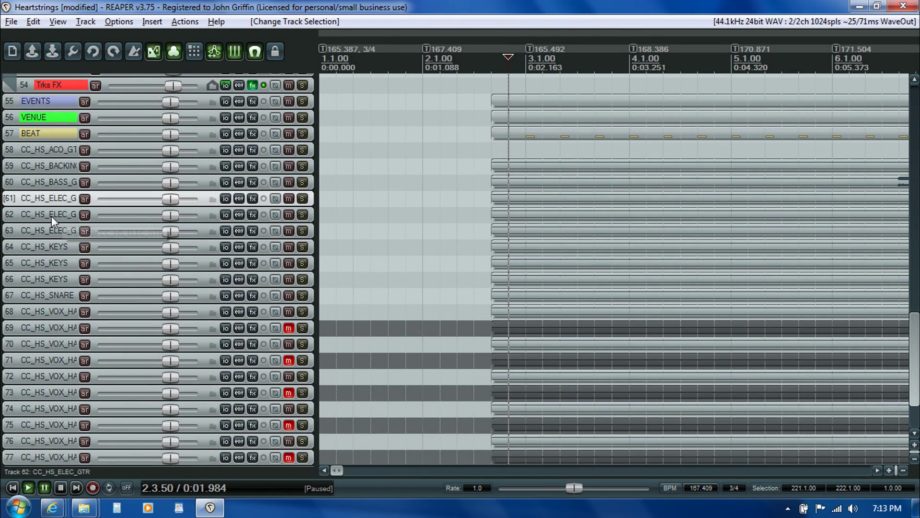
click(50, 216)
click(48, 230)
click(57, 204)
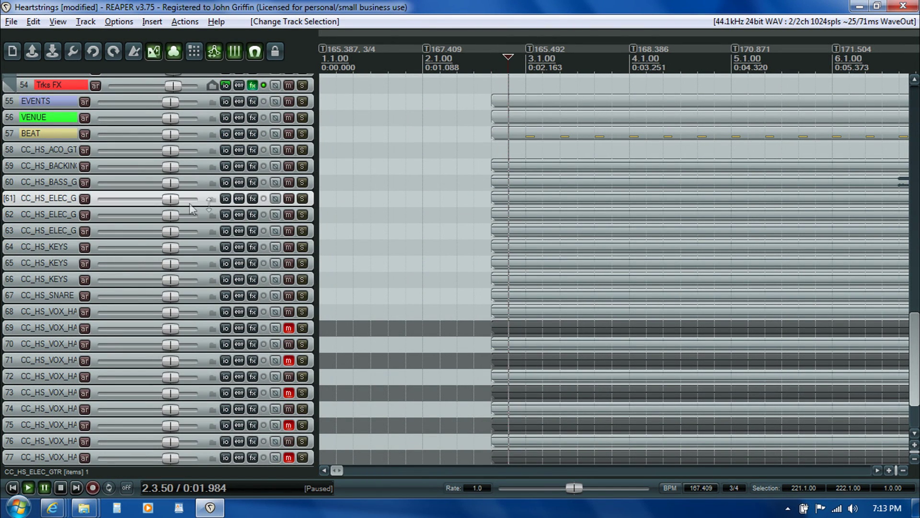
click(538, 199)
shift+click(522, 237)
drag(518, 206, 515, 411)
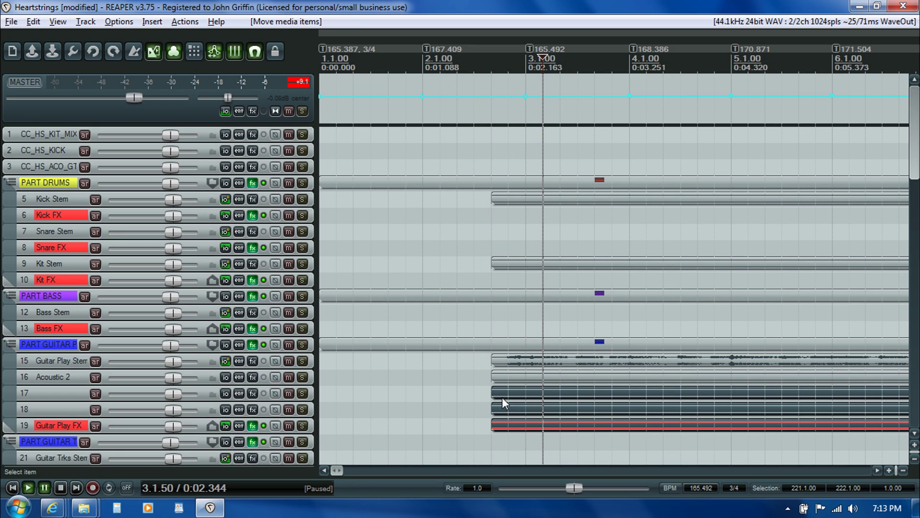
- Add a track directly above Guitar Play FX and move the electric guitar item from Guitar Play FX onto it
click(62, 407)
key(ctrl+t)
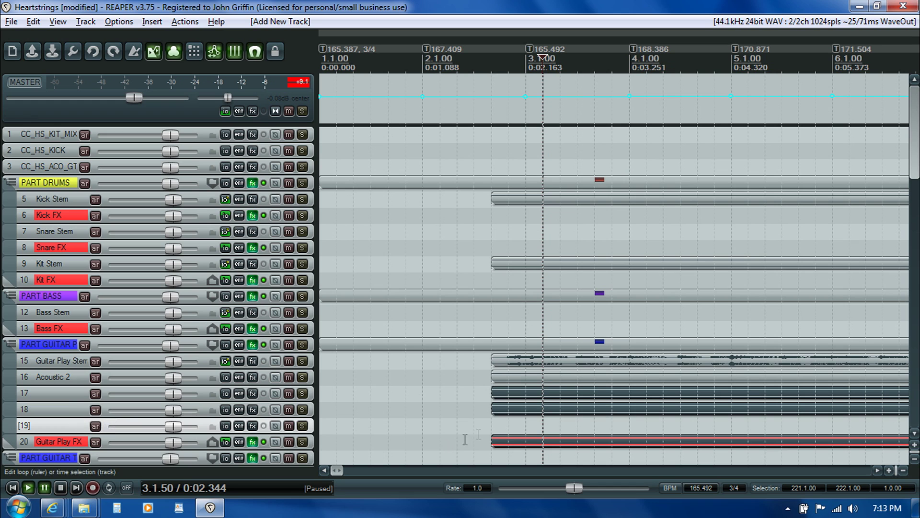
drag(507, 443, 507, 425)
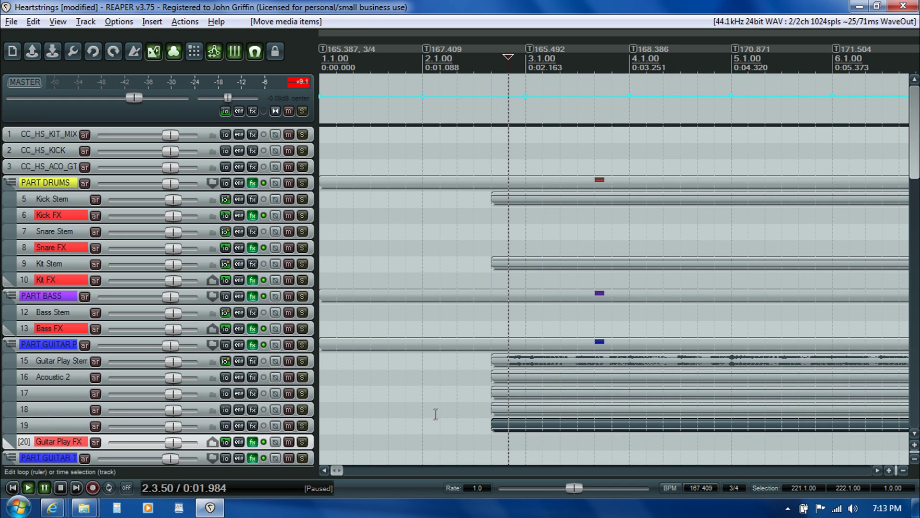
click(436, 413)
- Name the track directly below Acoustic 2 "Electric 1"
click(58, 393)
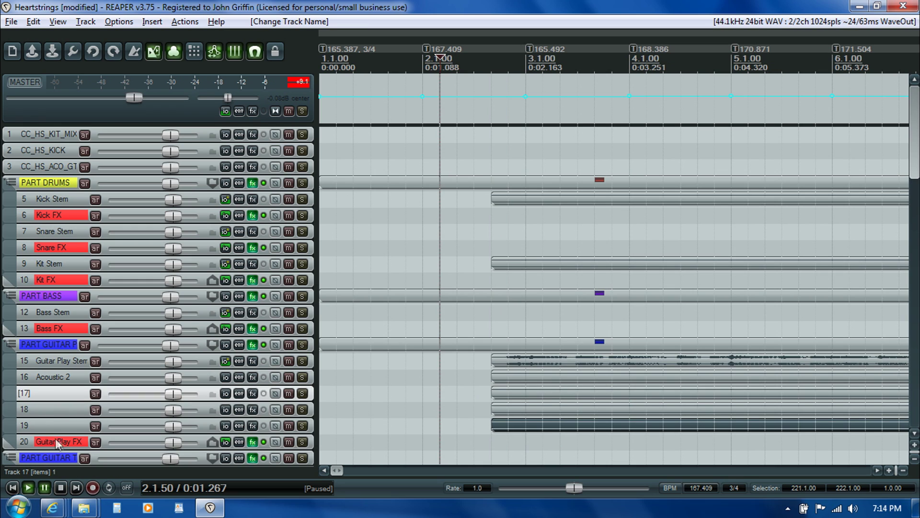
double_click(45, 393)
text(Electric 1)
key(Home)
key(ctrl+shift+Right)
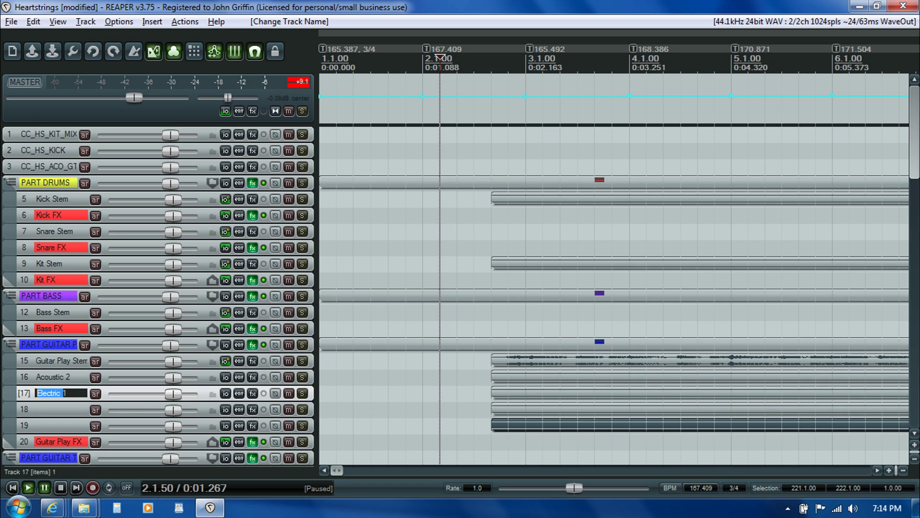
key(Return)
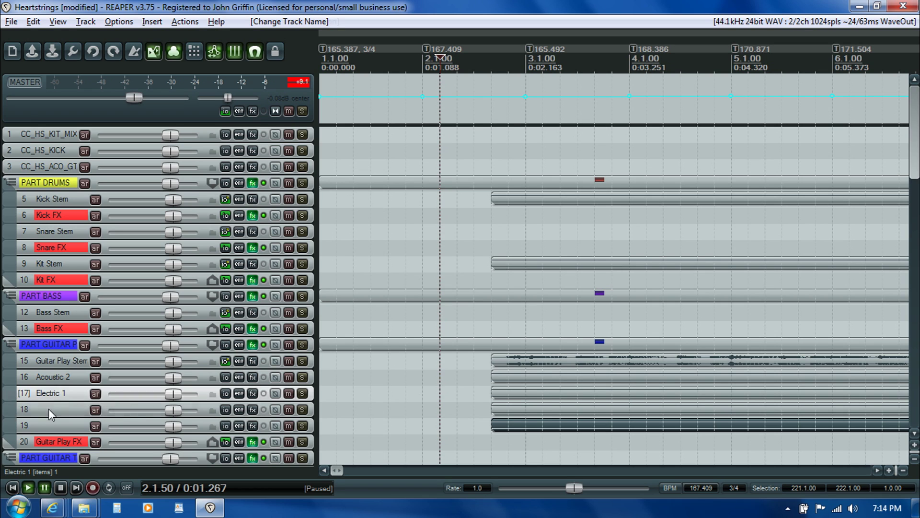
- Name the two tracks below Electric 1 "Electric 2" and "Electric 3"
double_click(48, 409)
text(Electric 2)
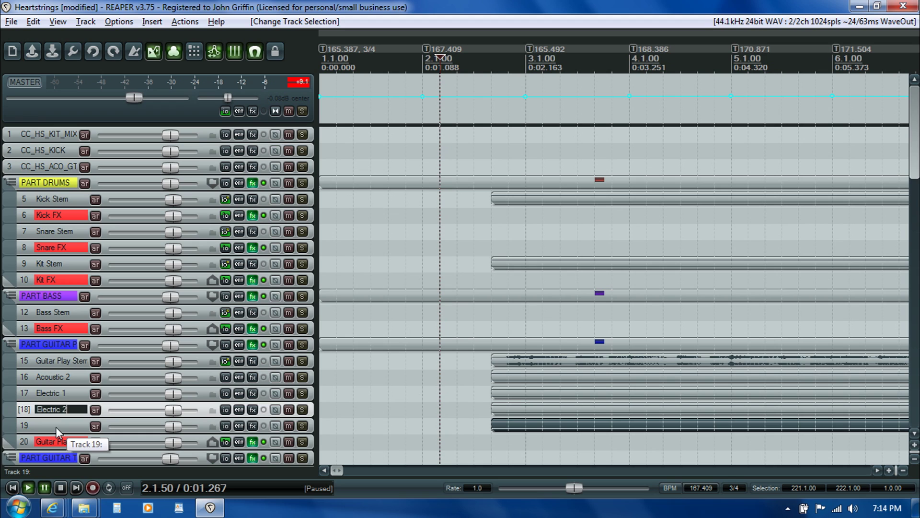
key(Return)
double_click(44, 427)
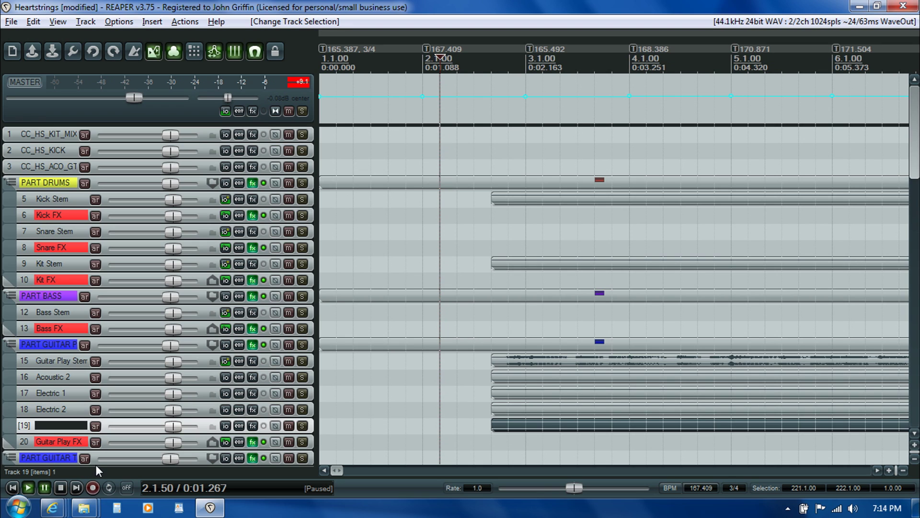
text(Electric 3)
key(Return)
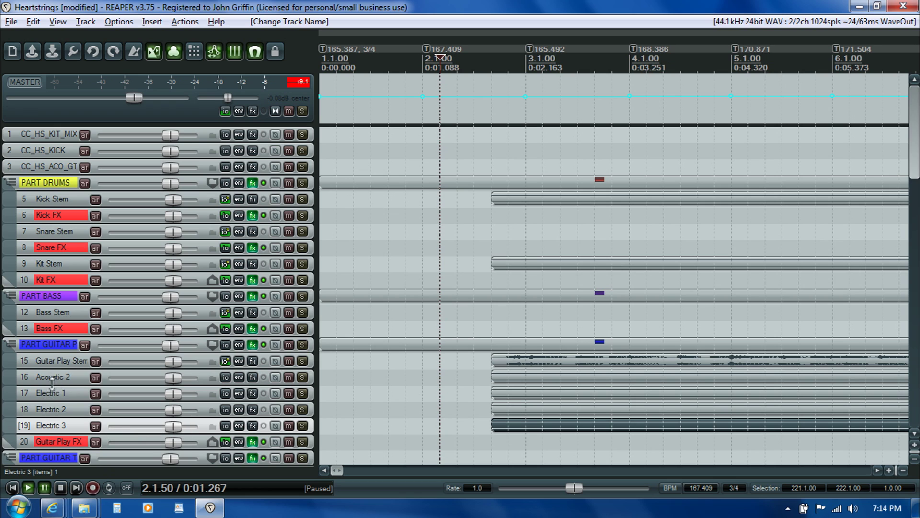
- In the routing matrix, turn off the master/parent sends of Acoustic 2, Electric 1, Electric 2 and Electric 3
click(63, 441)
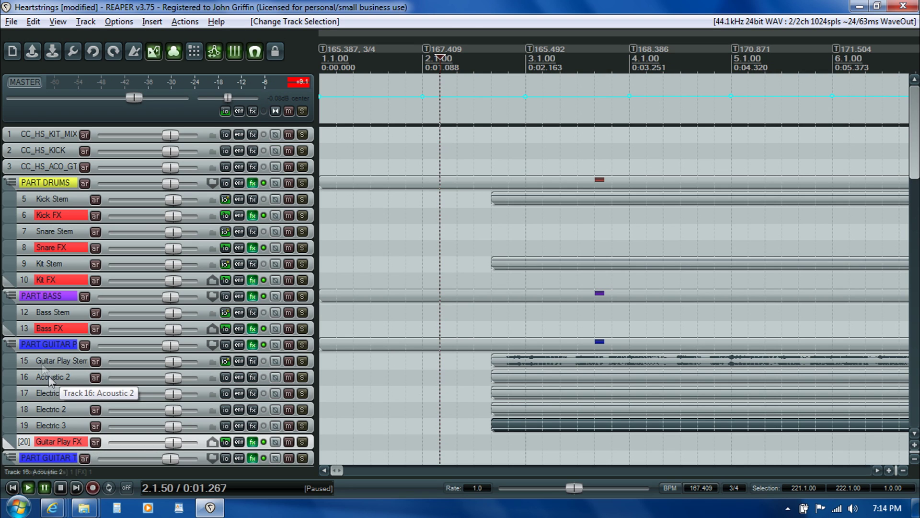
click(42, 361)
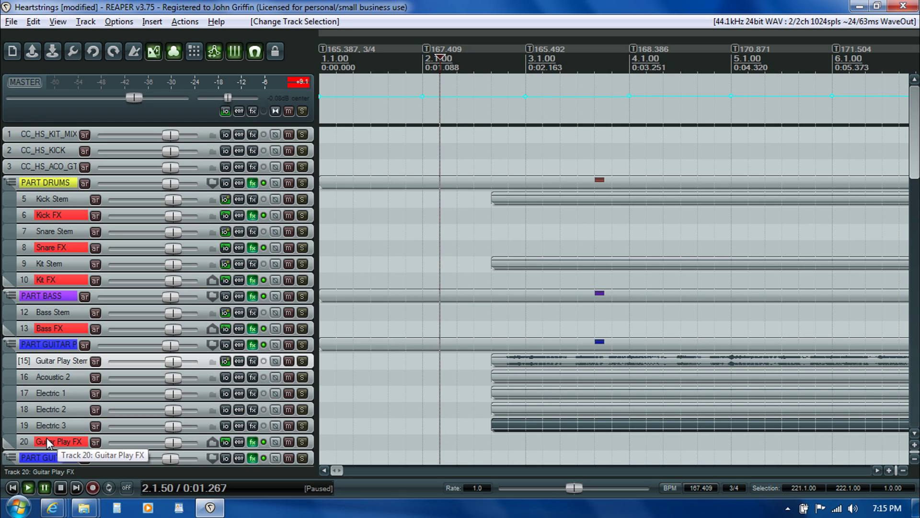
key(alt+r)
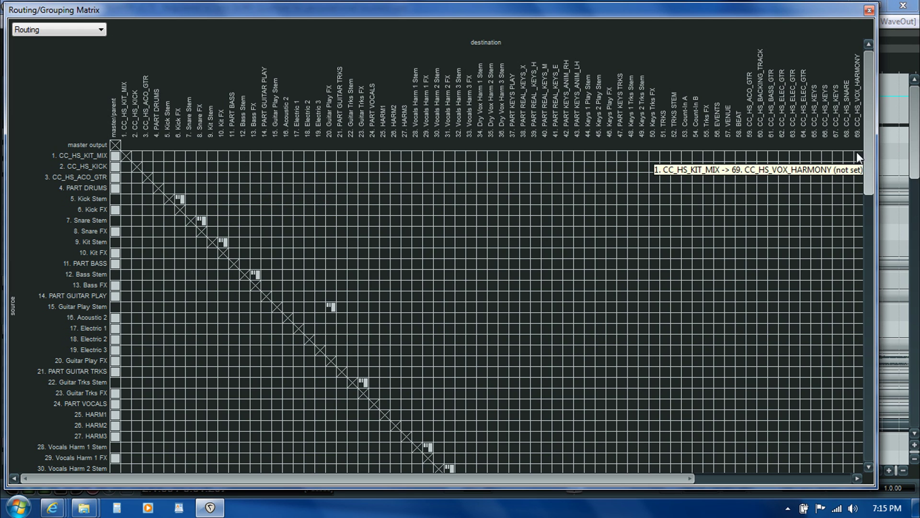
drag(867, 150, 889, 196)
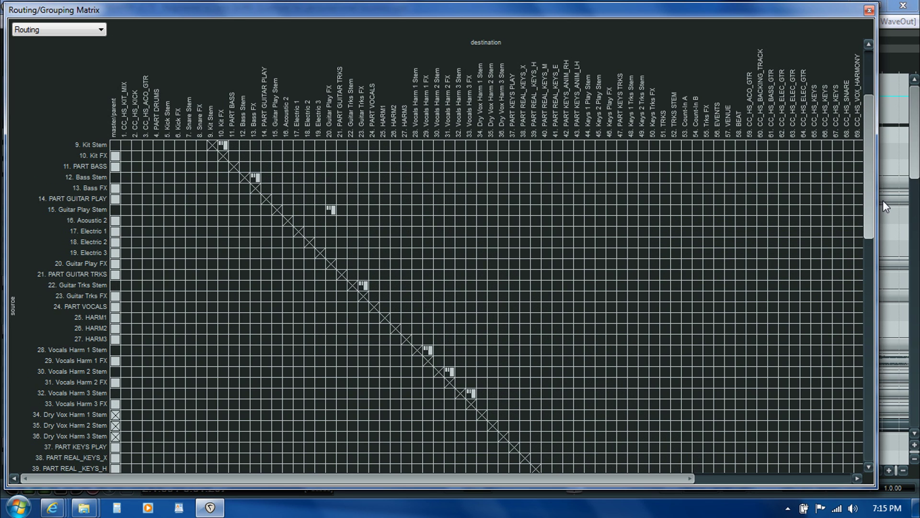
scroll(867, 201, up, 1)
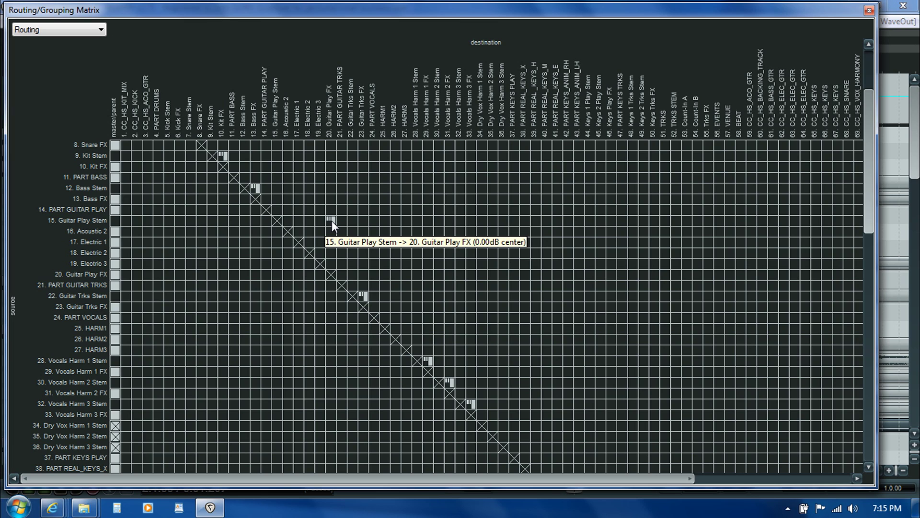
click(114, 230)
click(115, 242)
click(115, 252)
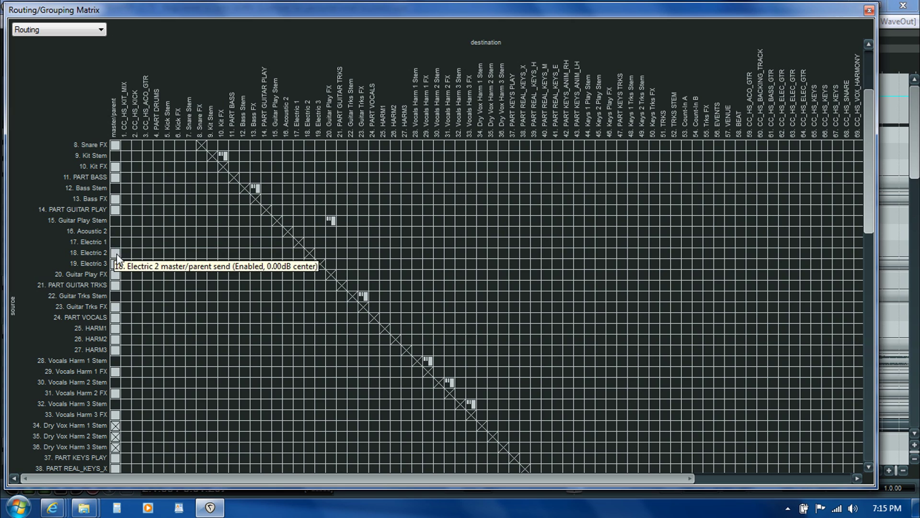
click(117, 262)
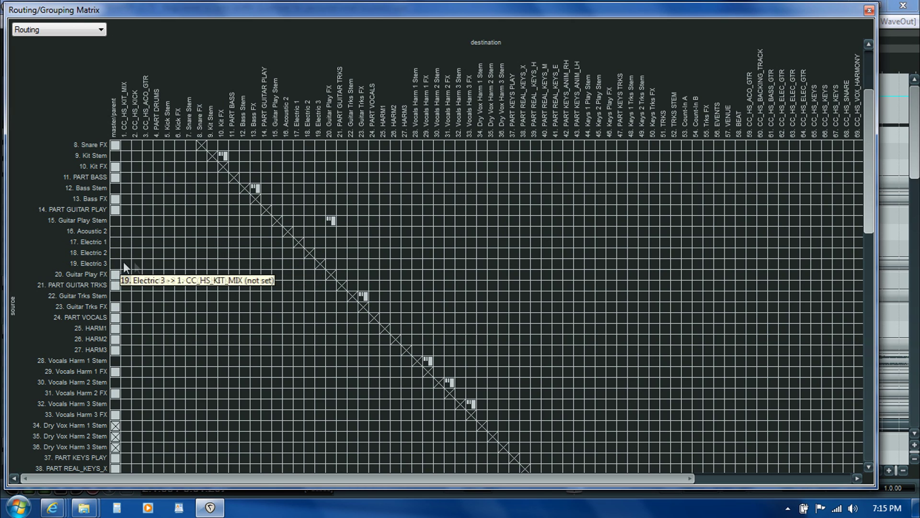
- Route Acoustic 2, Electric 1, Electric 2 and Electric 3 to Guitar Play FX in the routing matrix
click(330, 231)
click(331, 241)
click(331, 252)
click(331, 265)
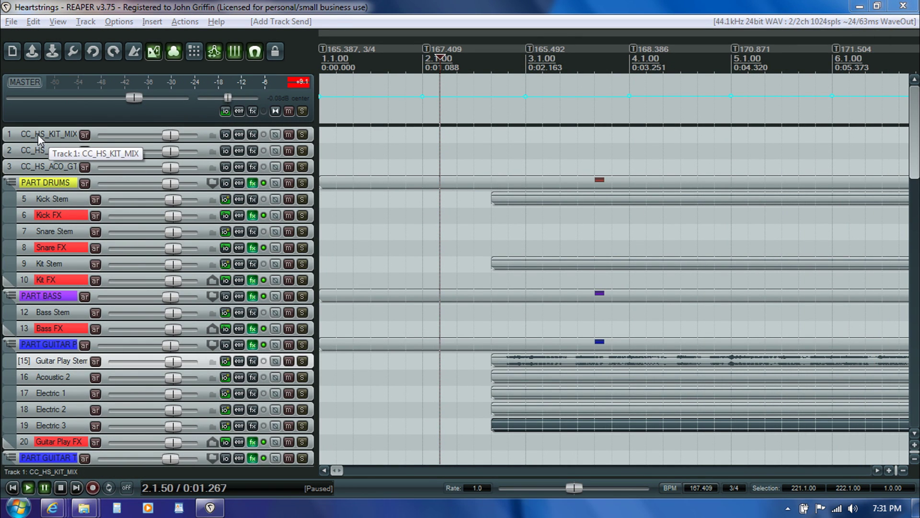
- Delete the empty CC_HS_KIT_MIX, CC_HS_KICK and CC_HS_ACO_GTR tracks above PART DRUMS
click(38, 135)
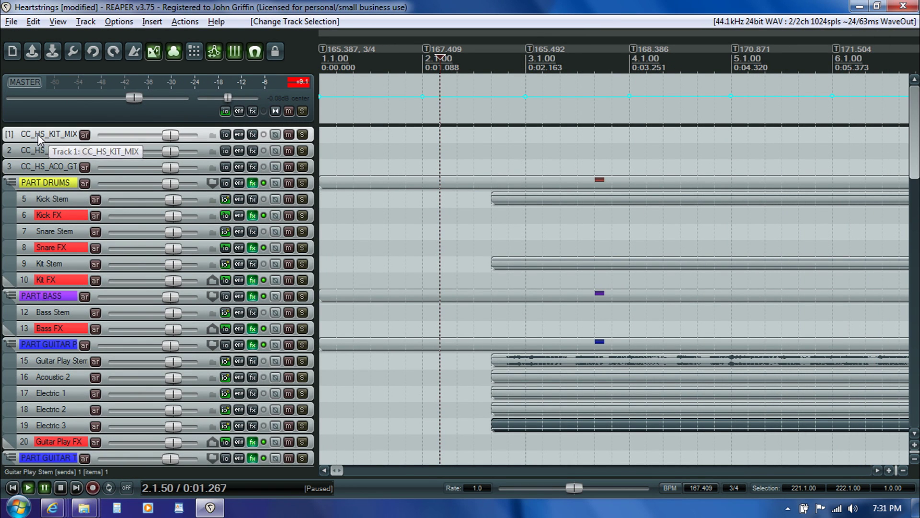
shift+click(43, 166)
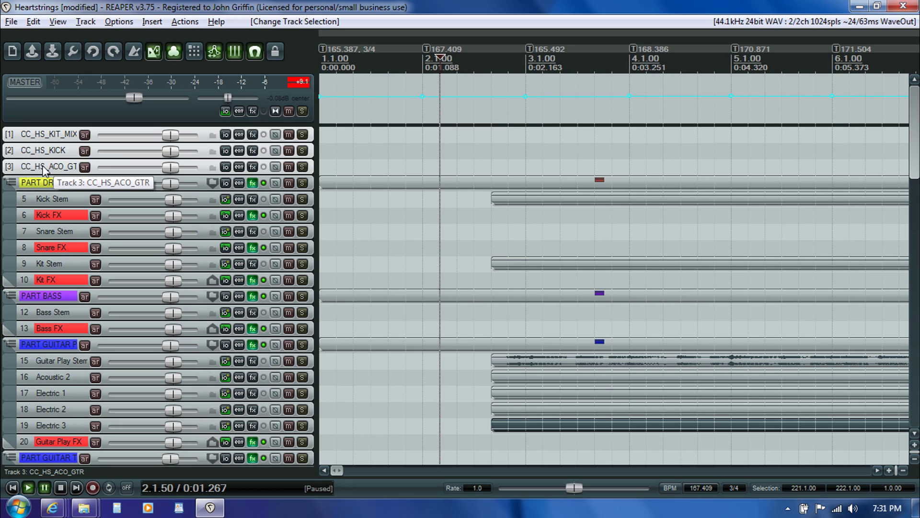
key(Delete)
- Delete the three empty CC_HS_ELEC_GTR tracks and the empty CC_HS_ACO_GTR track below BEAT
drag(917, 163, 911, 358)
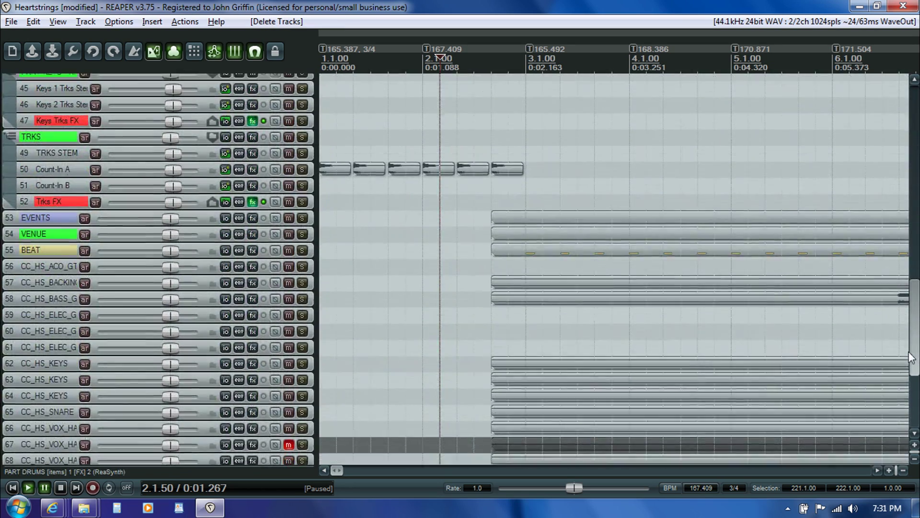
scroll(165, 330, down, 3)
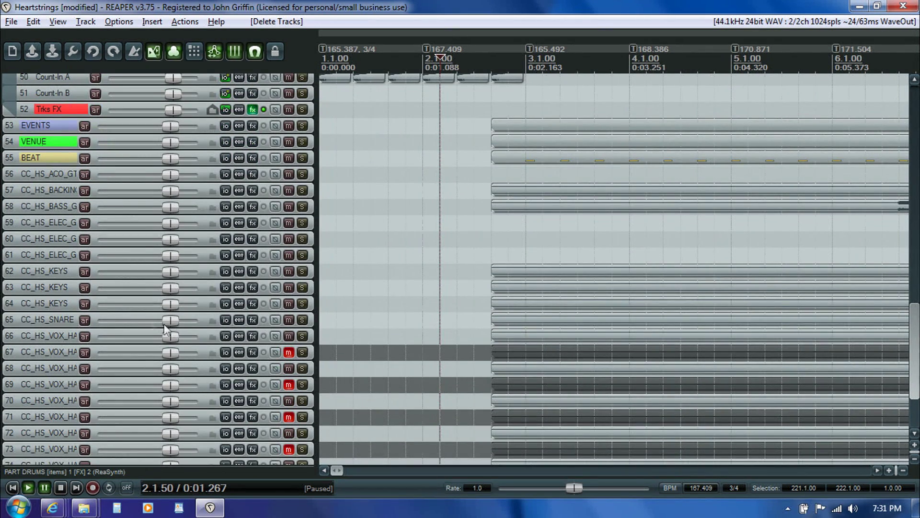
click(43, 221)
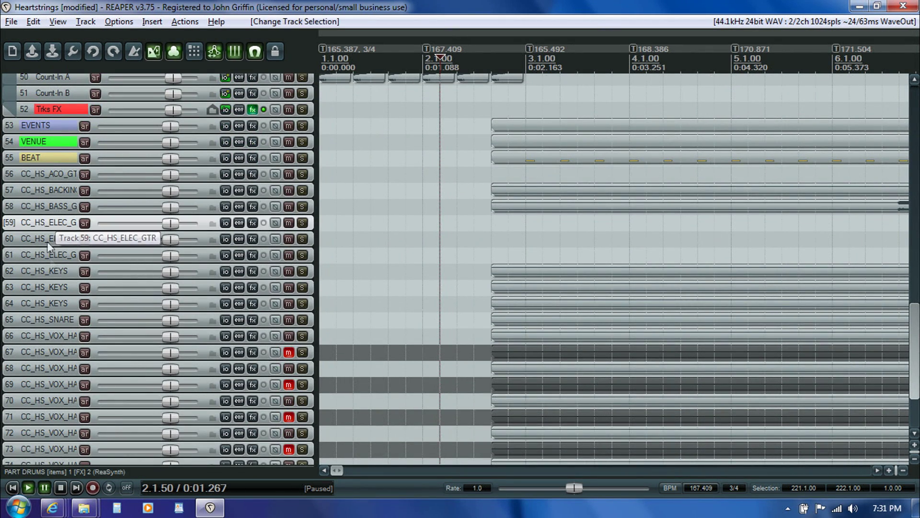
shift+click(50, 254)
key(Delete)
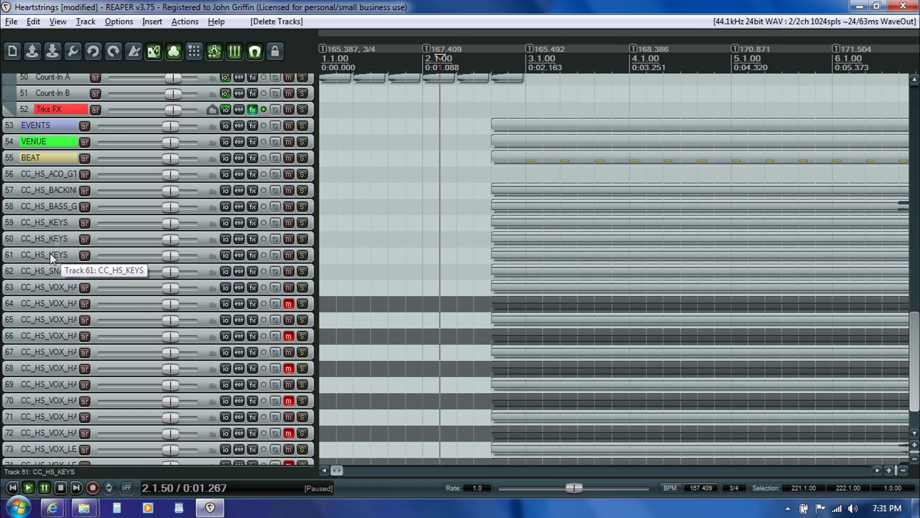
click(57, 172)
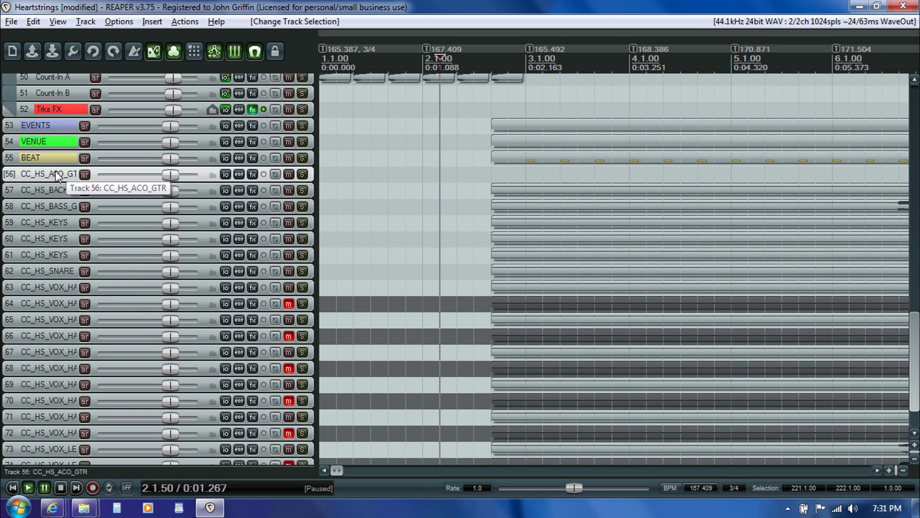
key(Delete)
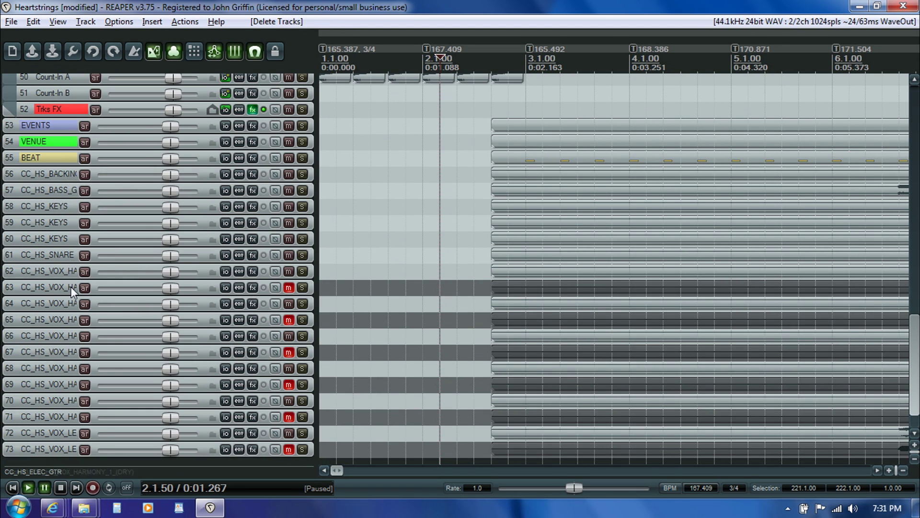
- Move the CC_HS_SNARE audio item onto Snare Stem at 2.3.00 and delete the emptied CC_HS_SNARE track
click(43, 254)
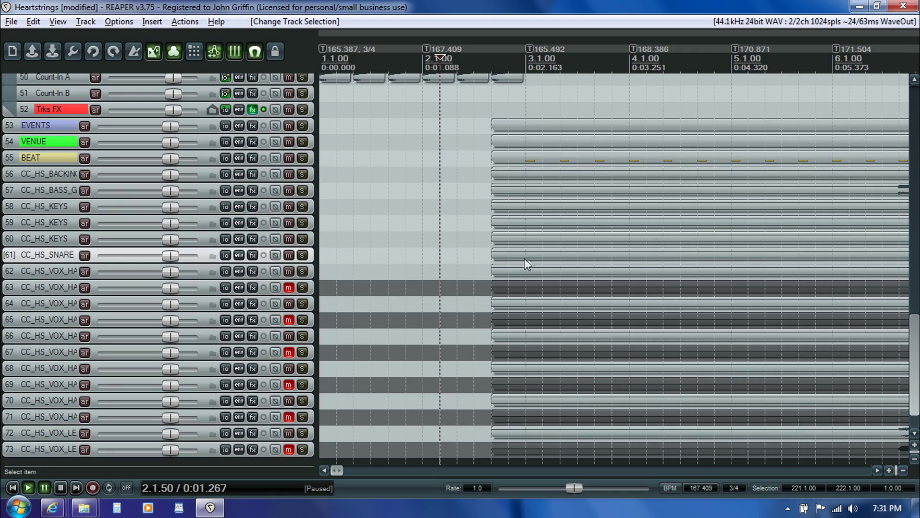
drag(525, 255, 537, 190)
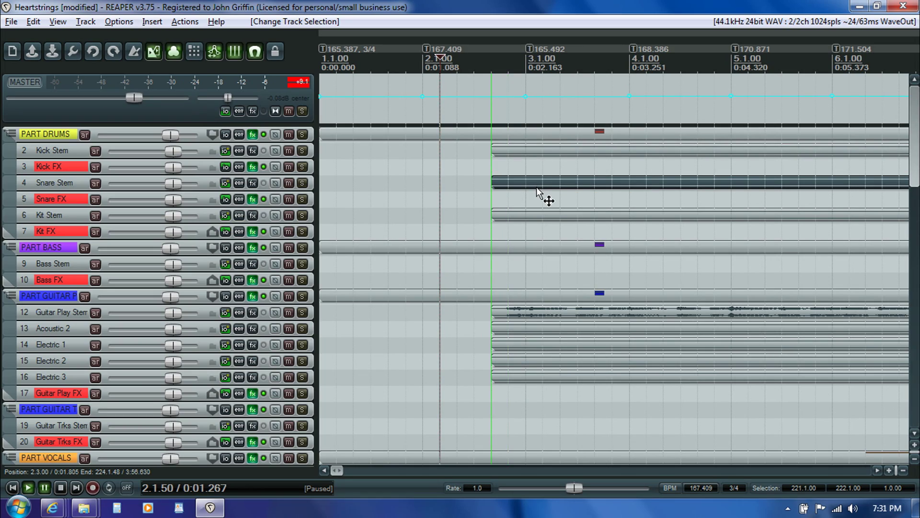
drag(915, 183, 914, 364)
click(27, 350)
key(Delete)
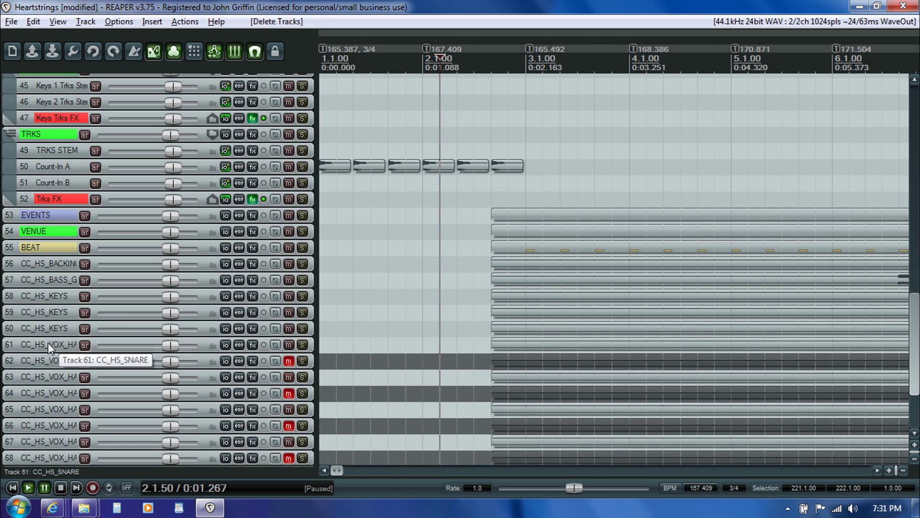
- Move the CC_HS_BASS_GTR audio item onto Bass Stem at 2.3.00 and delete the emptied CC_HS_BASS_GTR track
click(57, 278)
drag(508, 283, 524, 266)
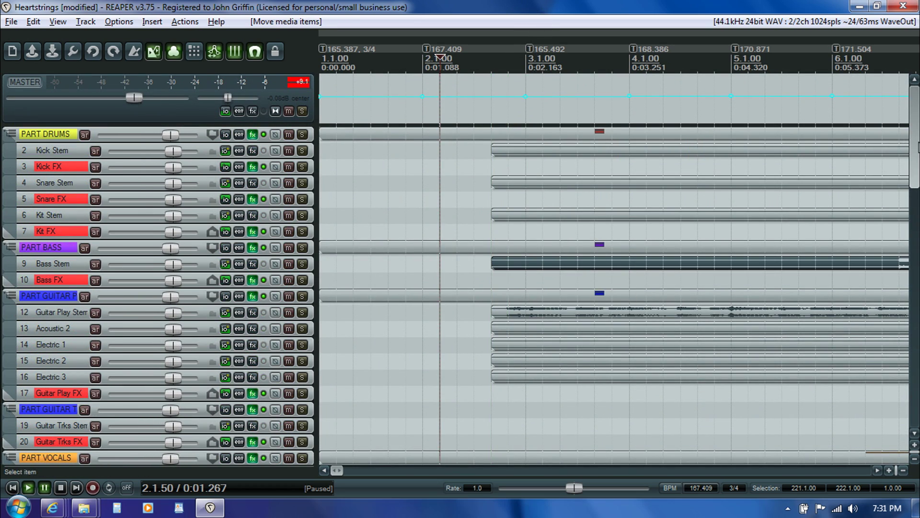
scroll(172, 246, down, 15)
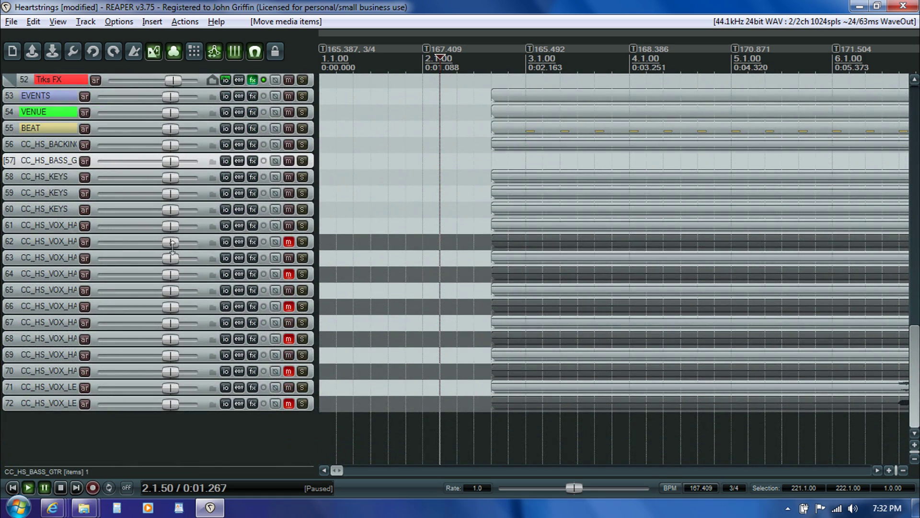
key(Delete)
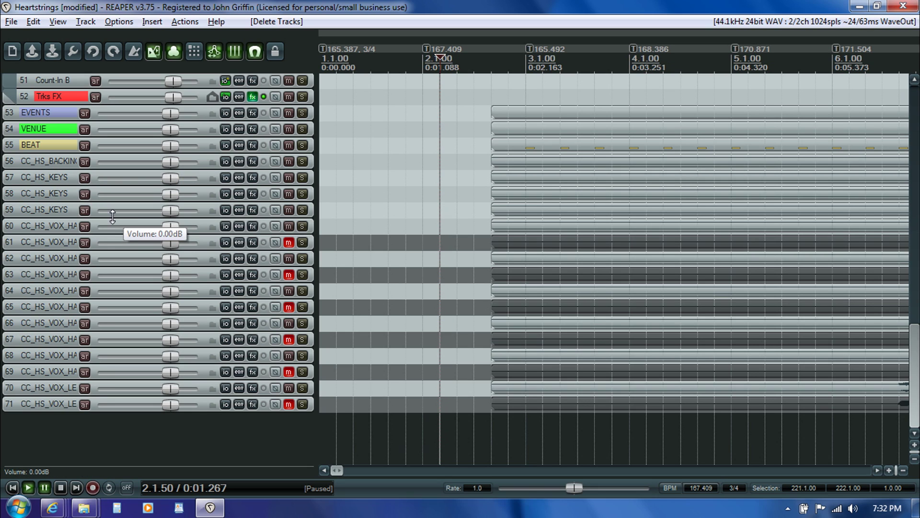
- Audition the CC_HS_BACKING_TRACK item on its own around measure 17
click(27, 163)
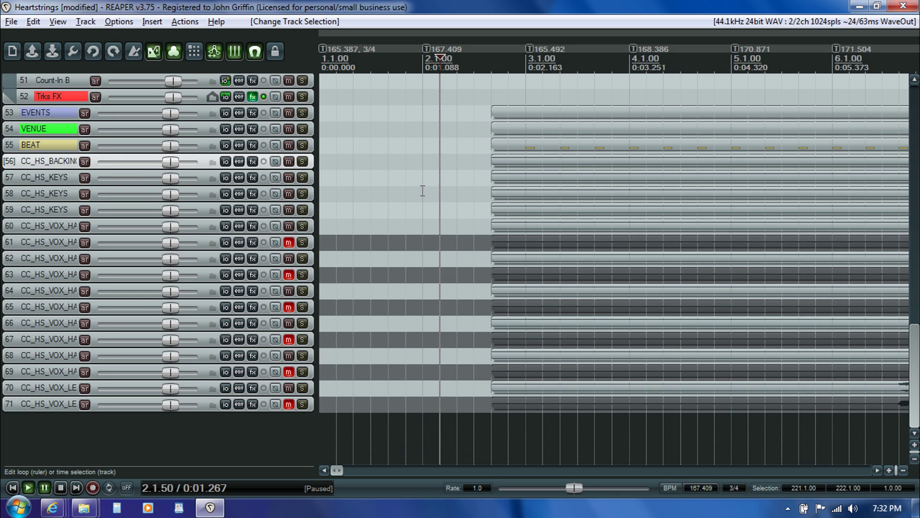
click(500, 157)
drag(338, 470, 369, 476)
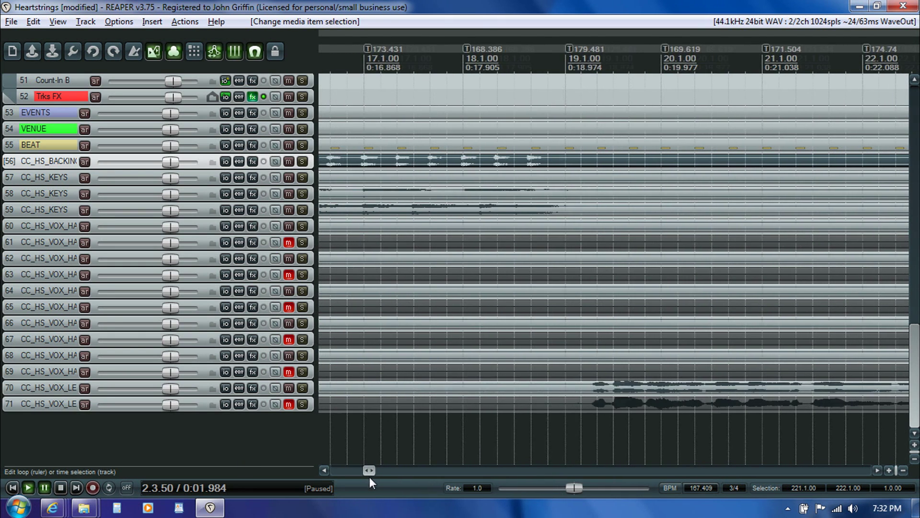
click(346, 159)
key(ctrl+space)
key(ctrl+space)
click(302, 161)
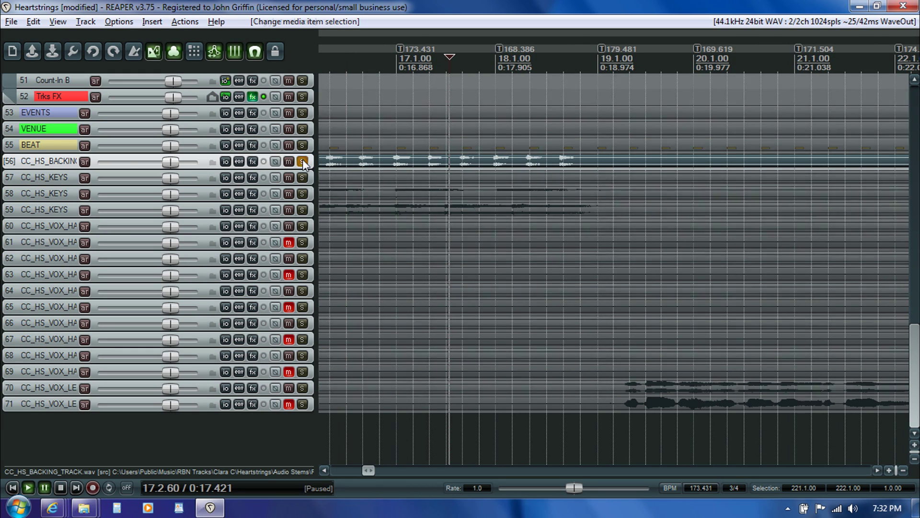
- Move the CC_HS_BACKING_TRACK audio item onto TRKS STEM at 2.3.00 and delete its emptied source track
drag(368, 471, 335, 482)
scroll(485, 324, up, 3)
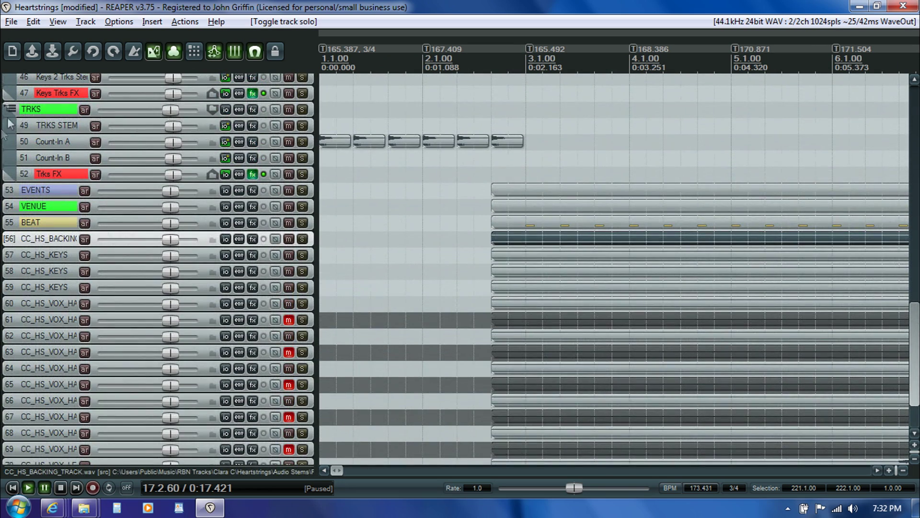
click(68, 128)
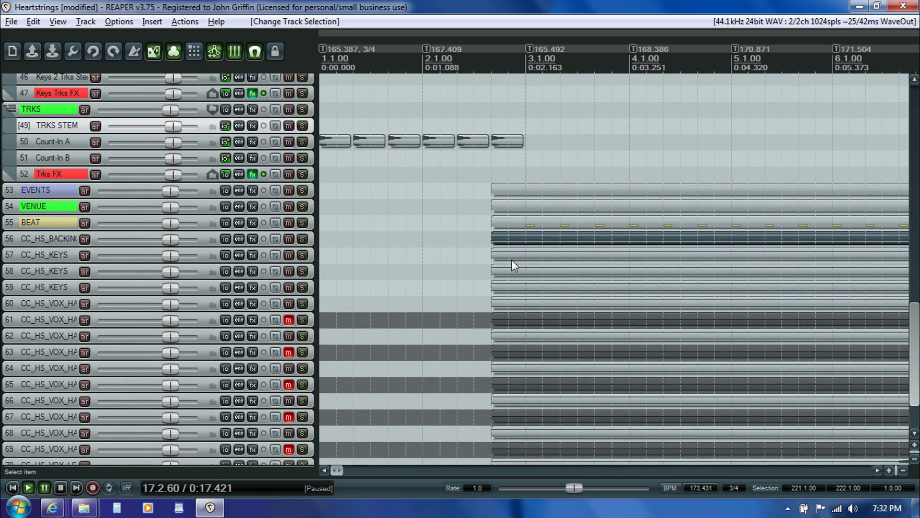
drag(502, 240, 500, 129)
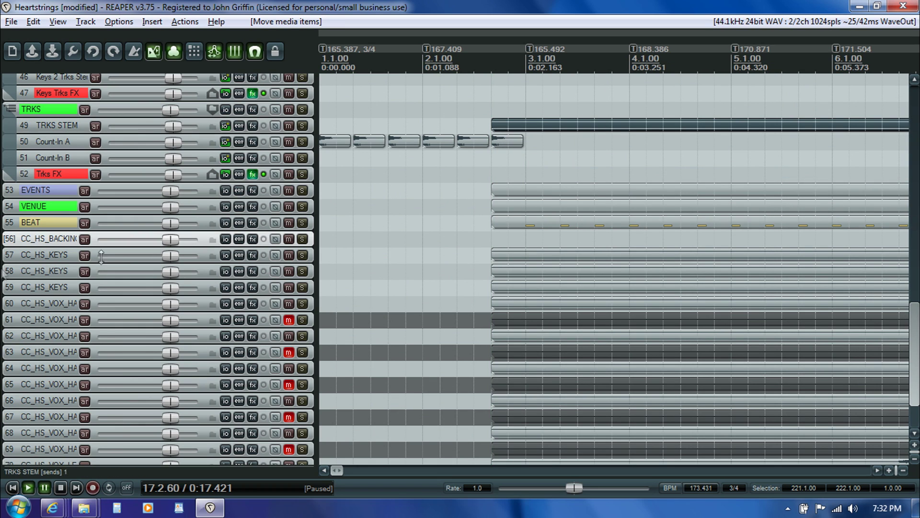
key(Delete)
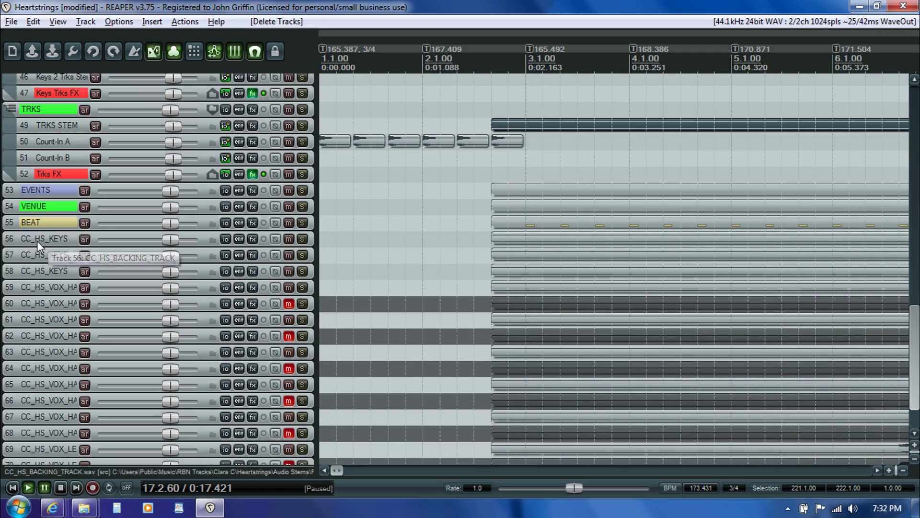
- Review the unsorted stems below BEAT, highlighting the three CC_HS_KEYS tracks and the group of harmony and lead vocal tracks
drag(914, 325, 914, 345)
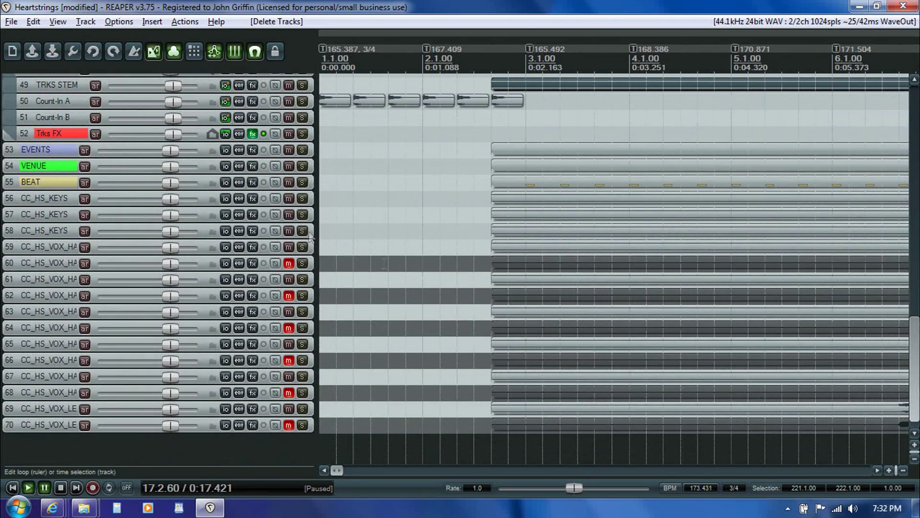
click(26, 202)
shift+click(55, 234)
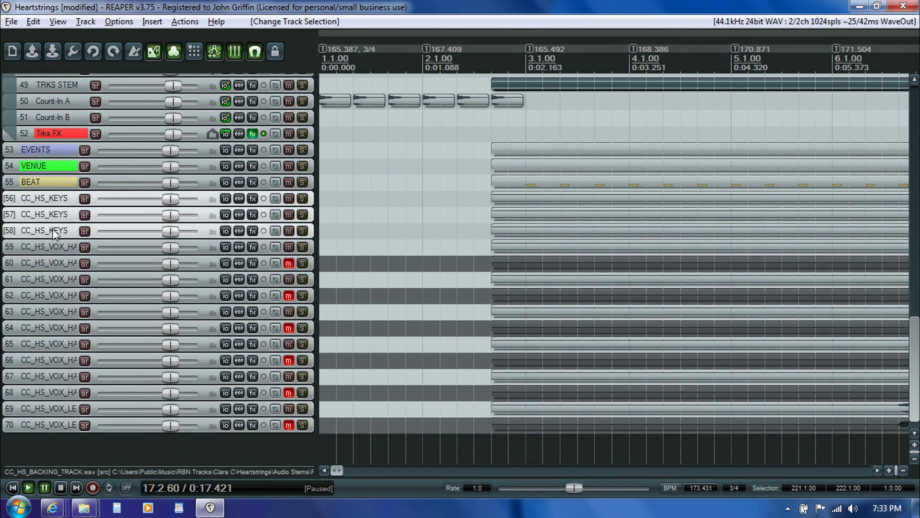
click(56, 251)
shift+click(67, 426)
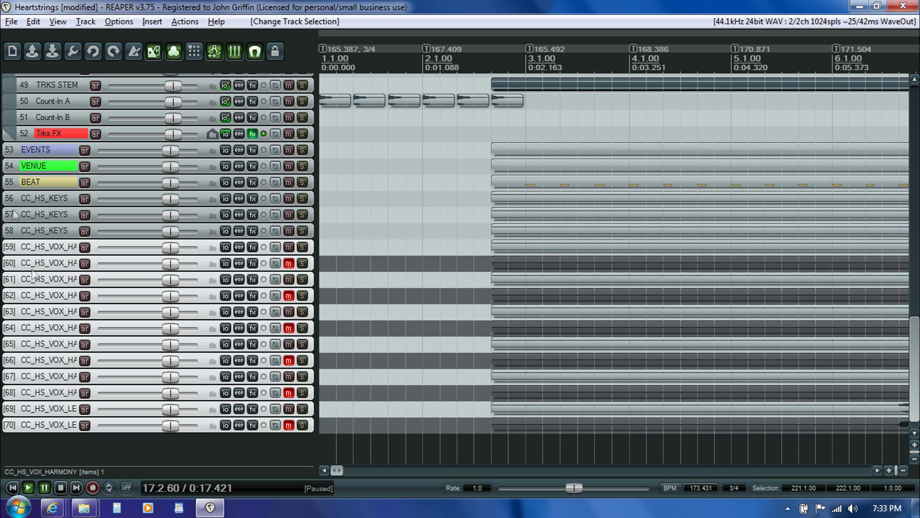
click(53, 233)
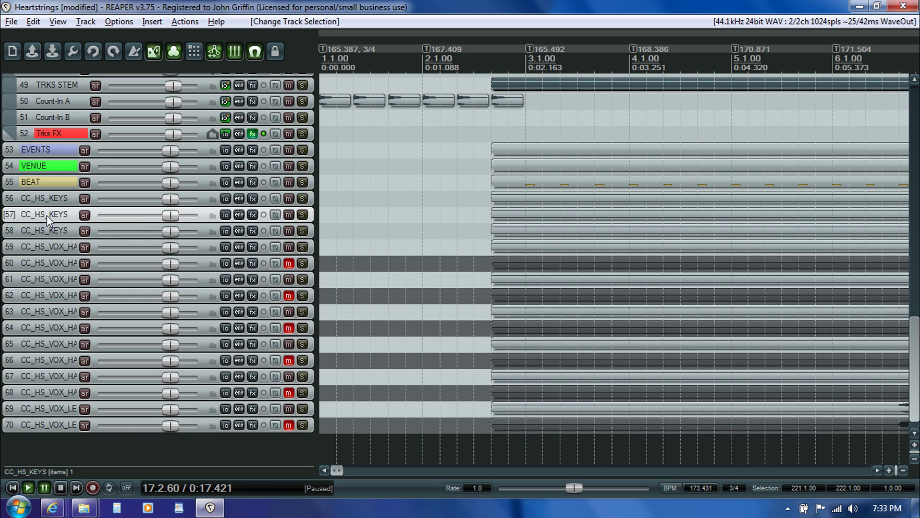
drag(914, 333, 909, 259)
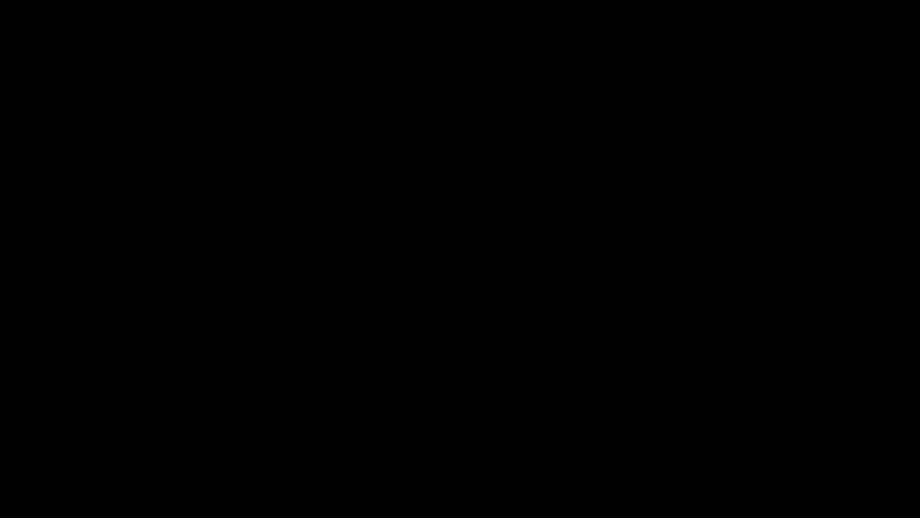